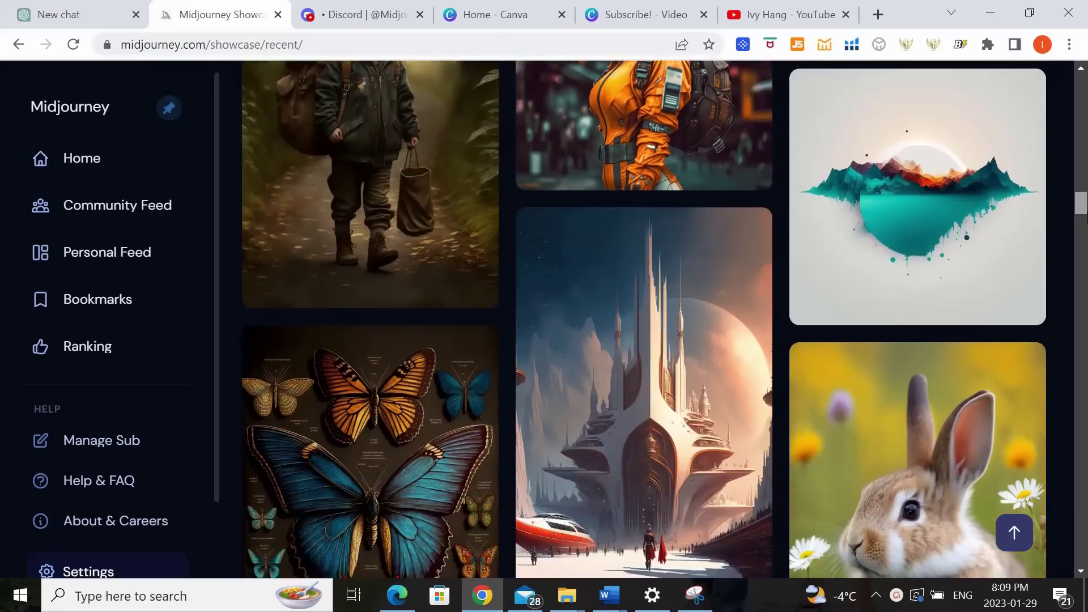
- Scroll down the channel's Videos tab to find the KDP journal Canva tutorial
{"action": "scroll", "coordinate": [644, 319], "scroll_direction": "down", "scroll_amount": 10}
{"action": "scroll", "coordinate": [644, 318], "scroll_direction": "down", "scroll_amount": 8}
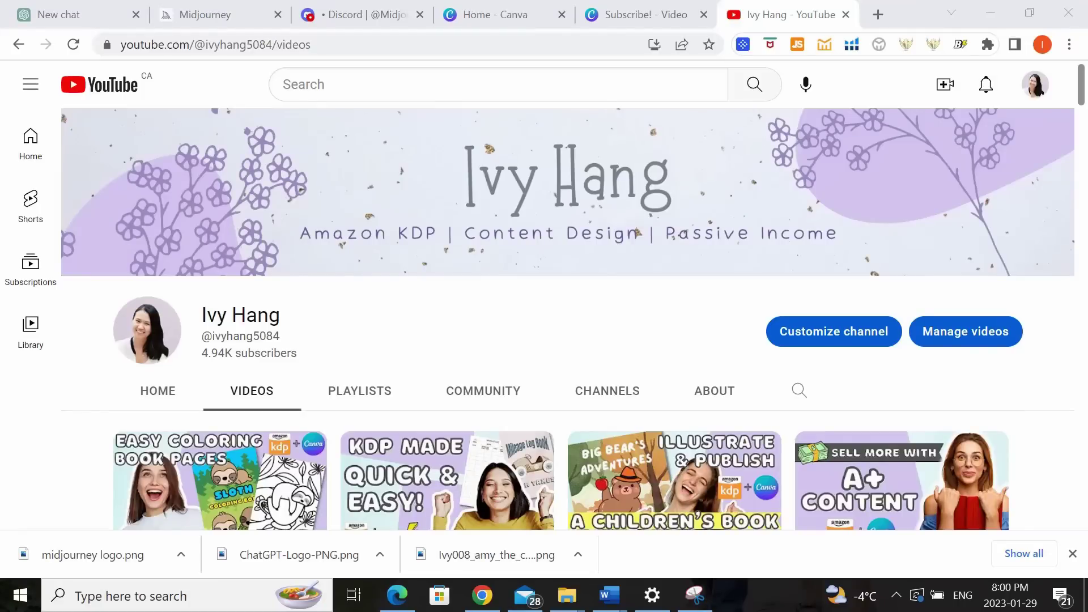
{"action": "scroll", "coordinate": [1085, 119], "scroll_direction": "down", "scroll_amount": 5}
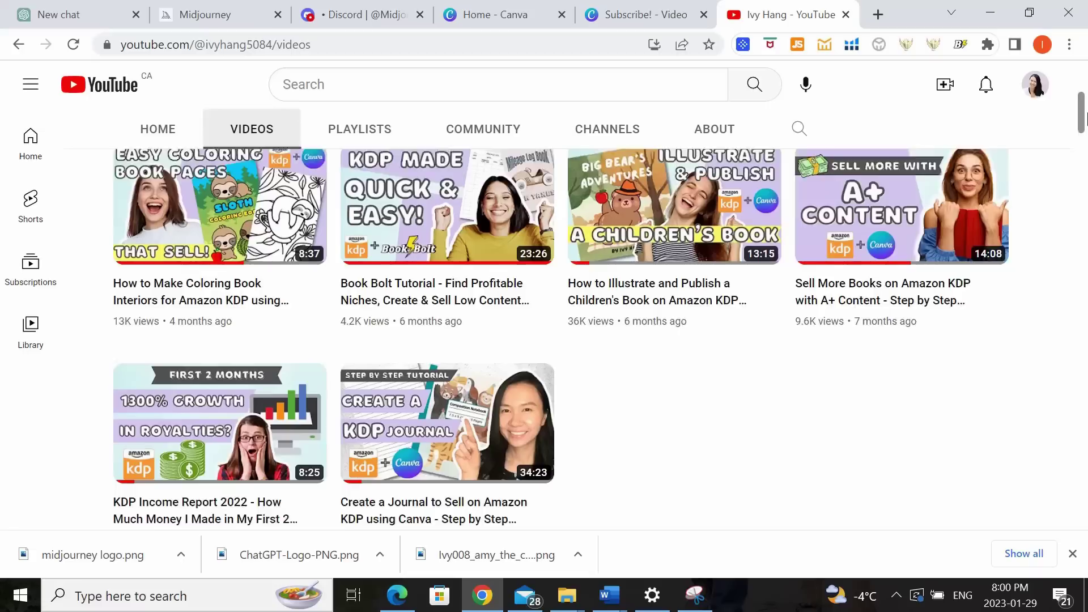
{"action": "scroll", "coordinate": [1085, 119], "scroll_direction": "down", "scroll_amount": 1}
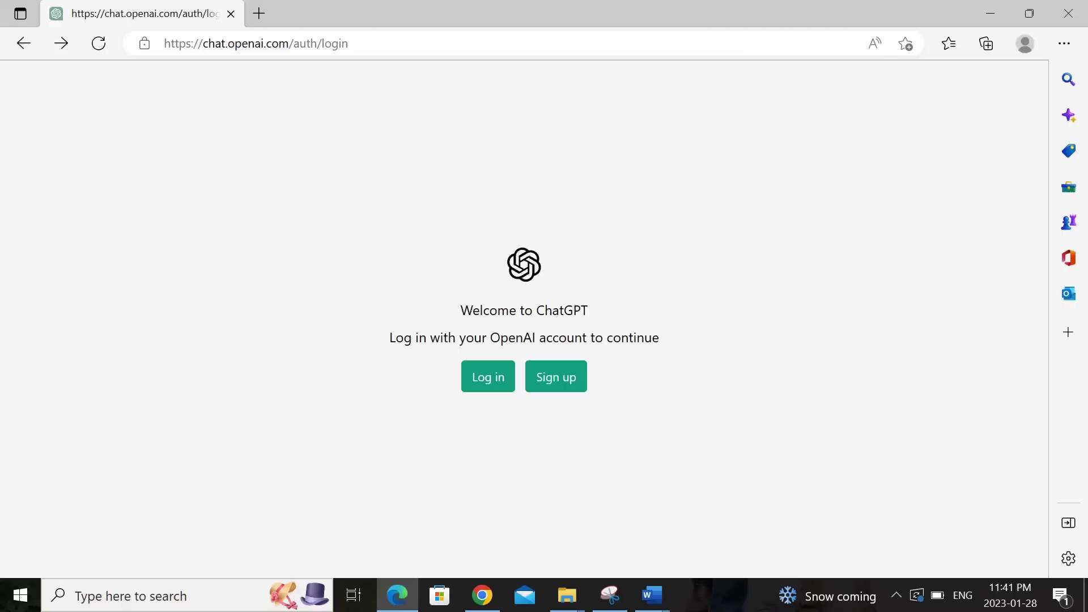
- Start creating a new OpenAI account from the ChatGPT welcome page
{"action": "left_click", "coordinate": [558, 384]}
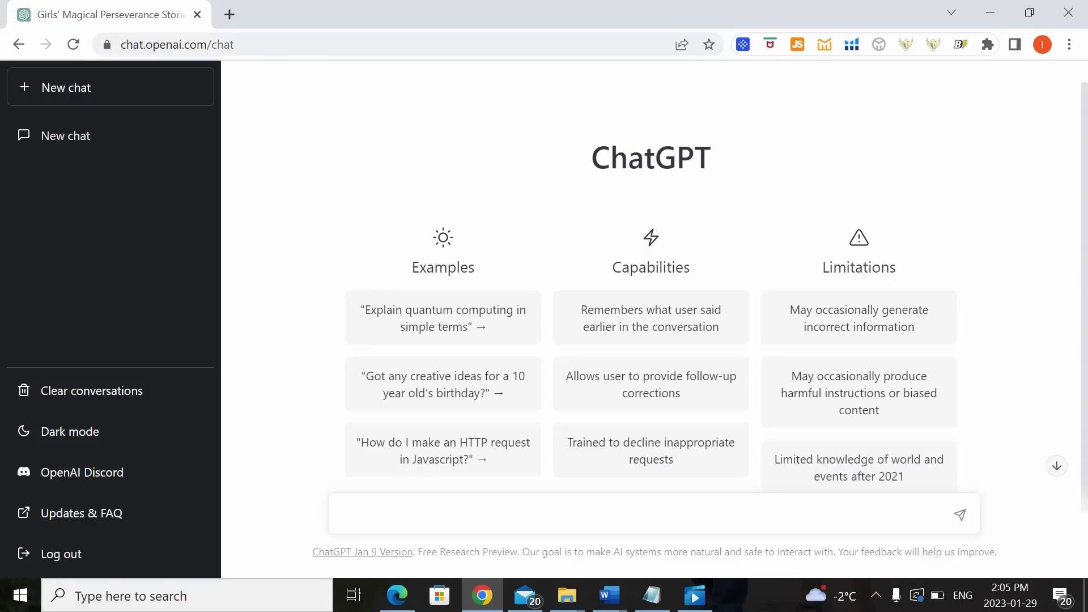
- Ask ChatGPT for never-give-up story ideas for girls aged 7-9, with a magical twist
{"action": "type", "text": "Please give me "}
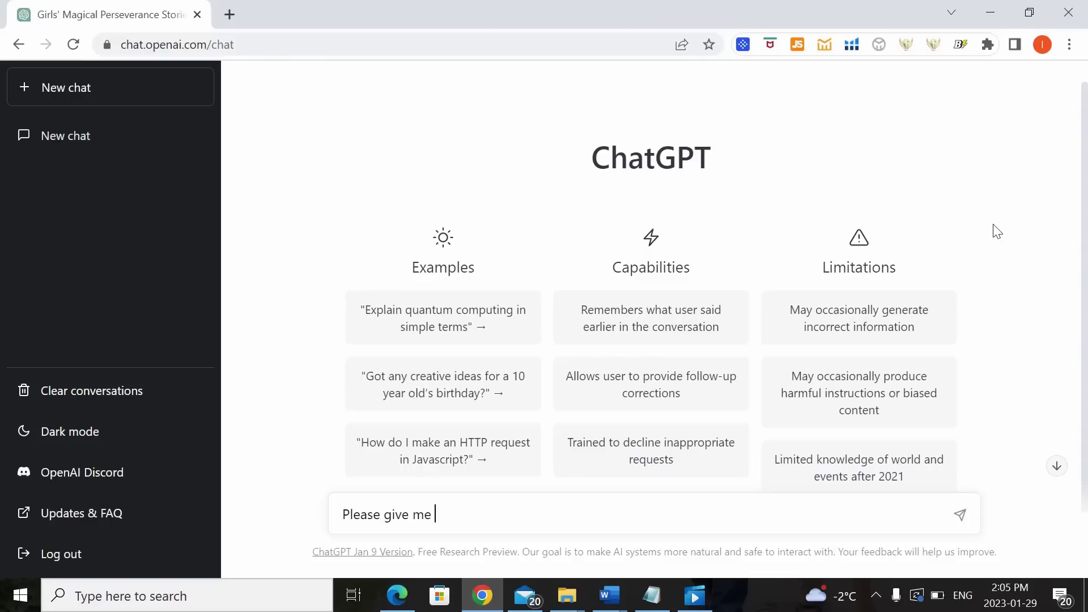
{"action": "type", "text": "some children story book ideas "}
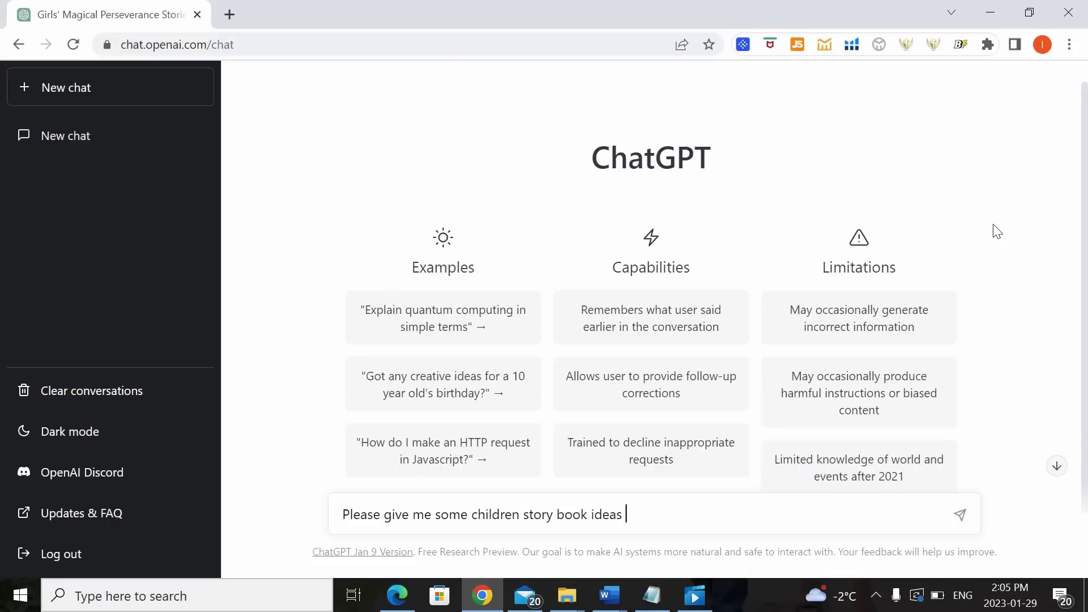
{"action": "type", "text": "to write about.  The story s"}
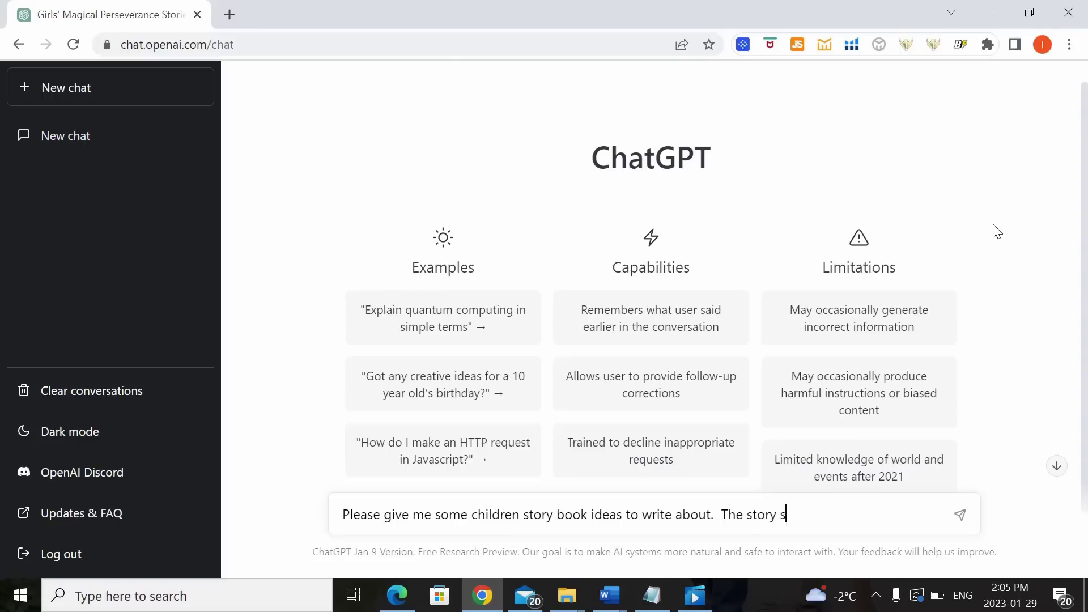
{"action": "type", "text": "hould be geared "}
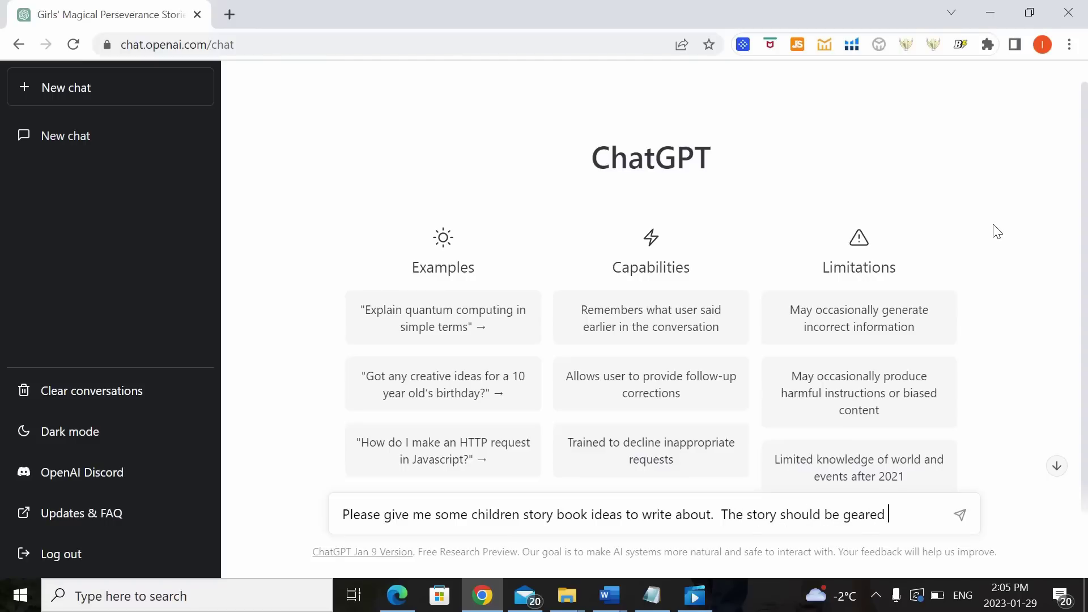
{"action": "type", "text": "towards girls aged "}
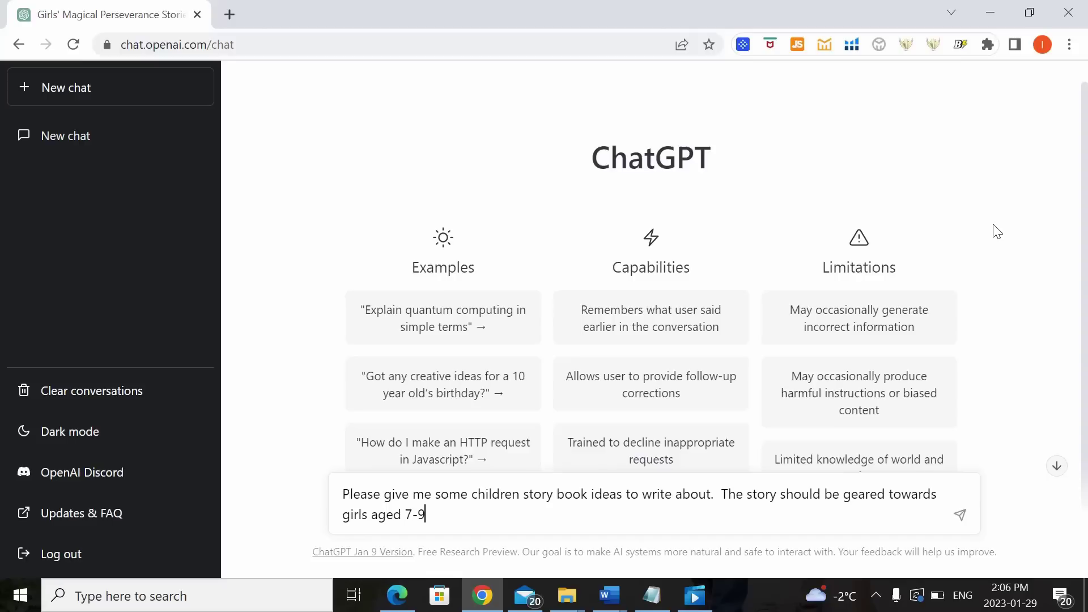
{"action": "type", "text": "7-9 and the messaging of the story"}
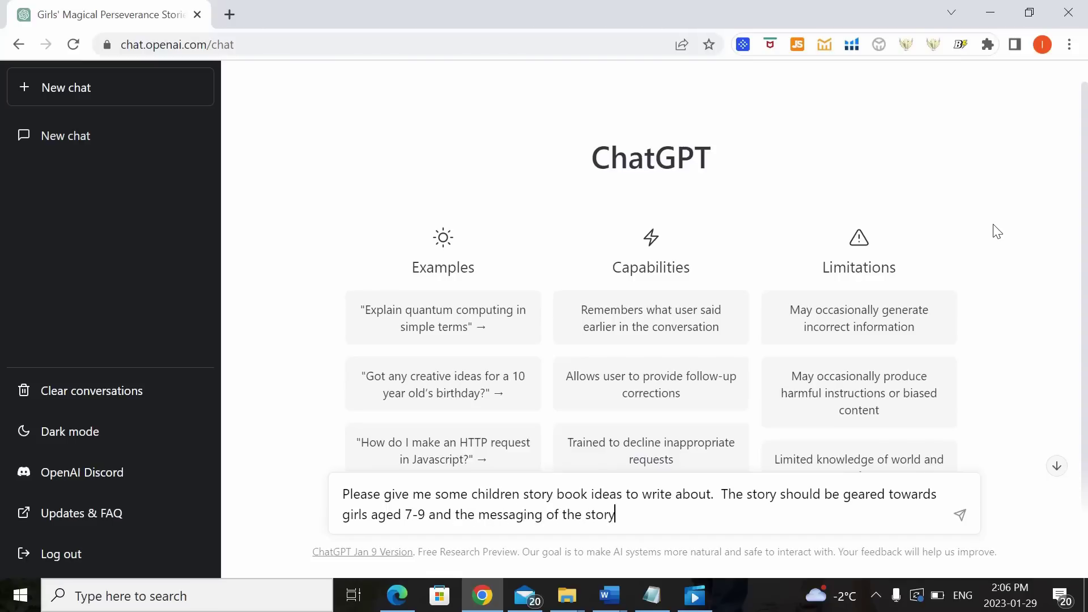
{"action": "type", "text": " should remind children "}
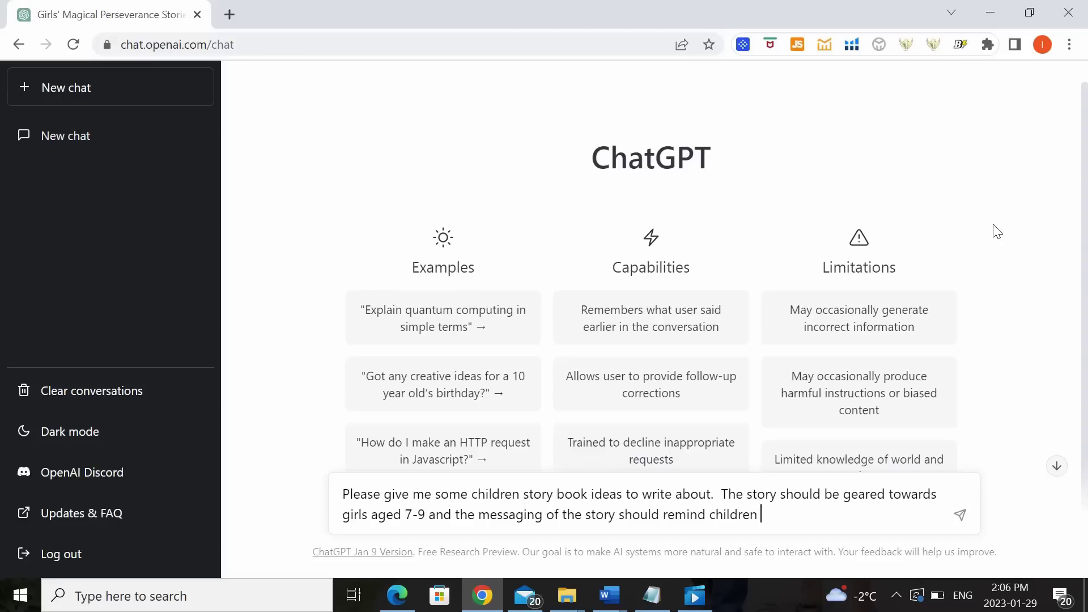
{"action": "type", "text": "that they should never give up "}
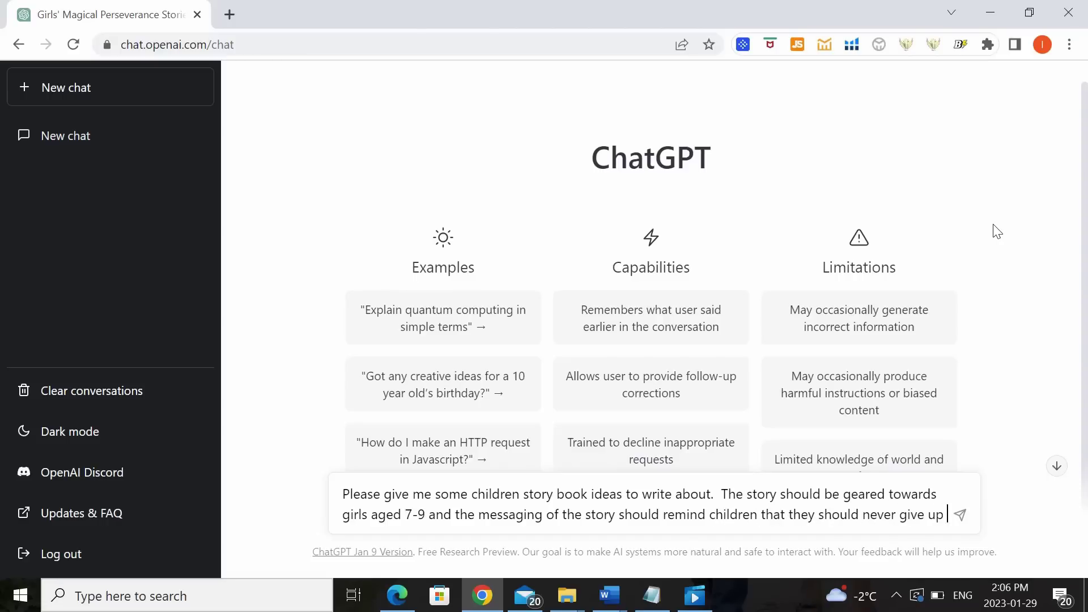
{"action": "type", "text": "and that hard work al"}
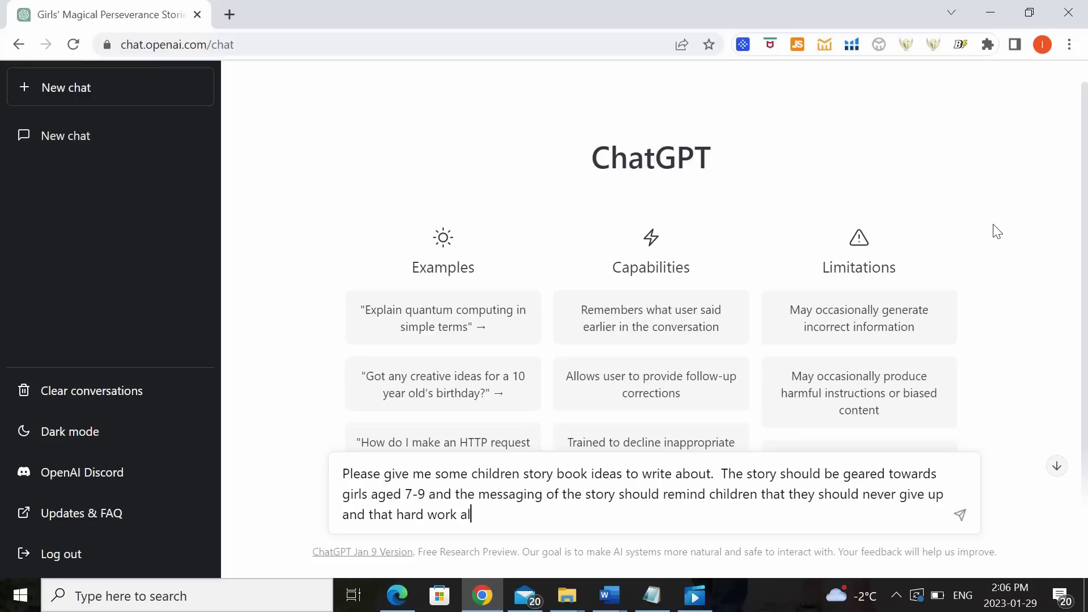
{"action": "type", "text": "ways pays off.  P"}
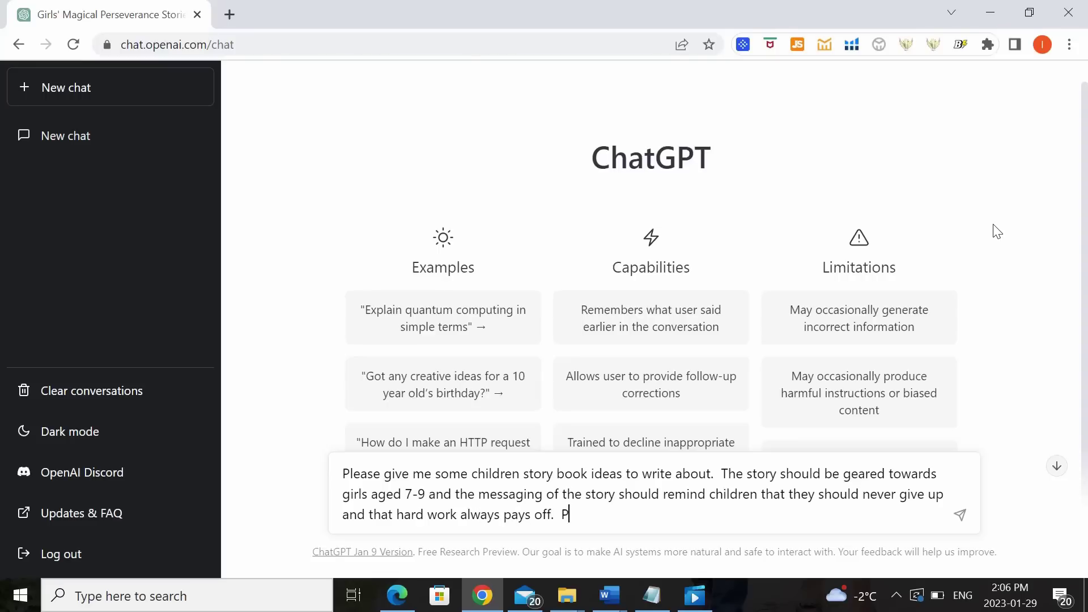
{"action": "type", "text": "leaes a"}
{"action": "key", "text": "BackSpace"}
{"action": "key", "text": "BackSpace"}
{"action": "key", "text": "BackSpace"}
{"action": "key", "text": "BackSpace"}
{"action": "type", "text": "se also include a"}
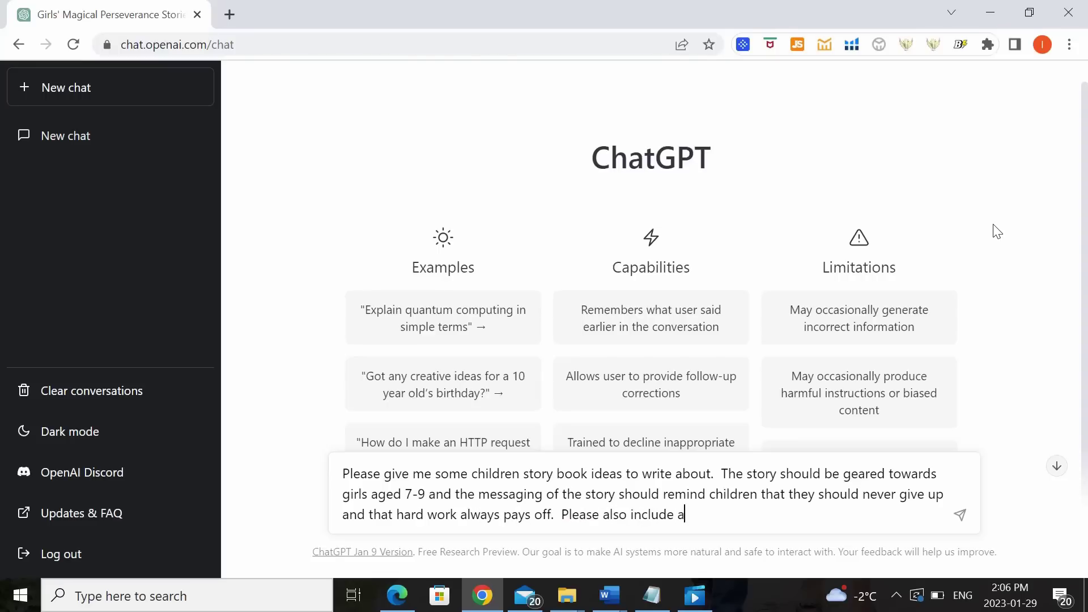
{"action": "type", "text": " magical twist to these stories."}
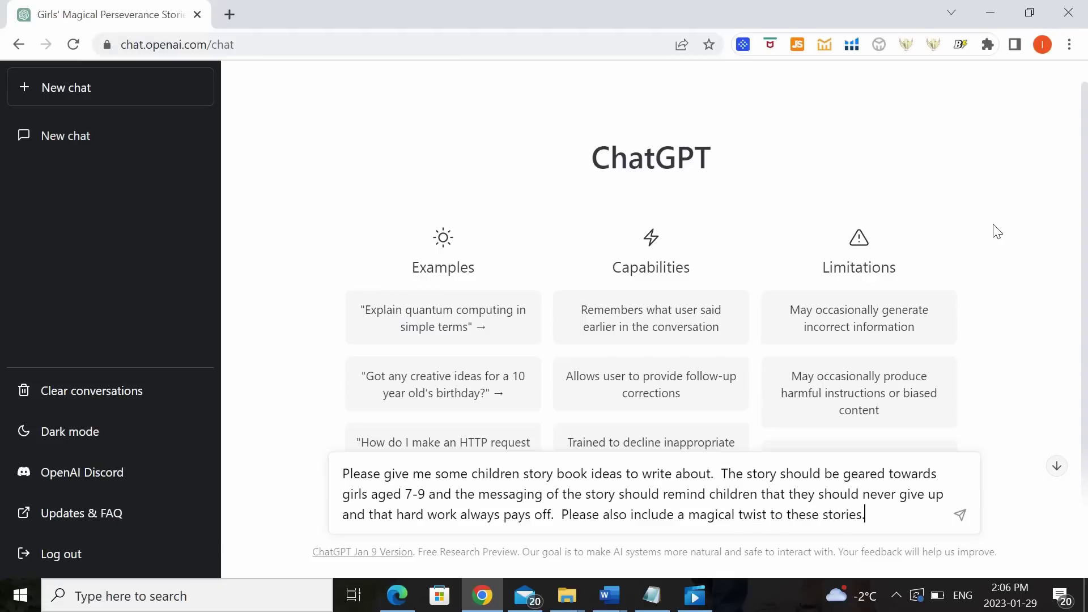
{"action": "key", "text": "Return"}
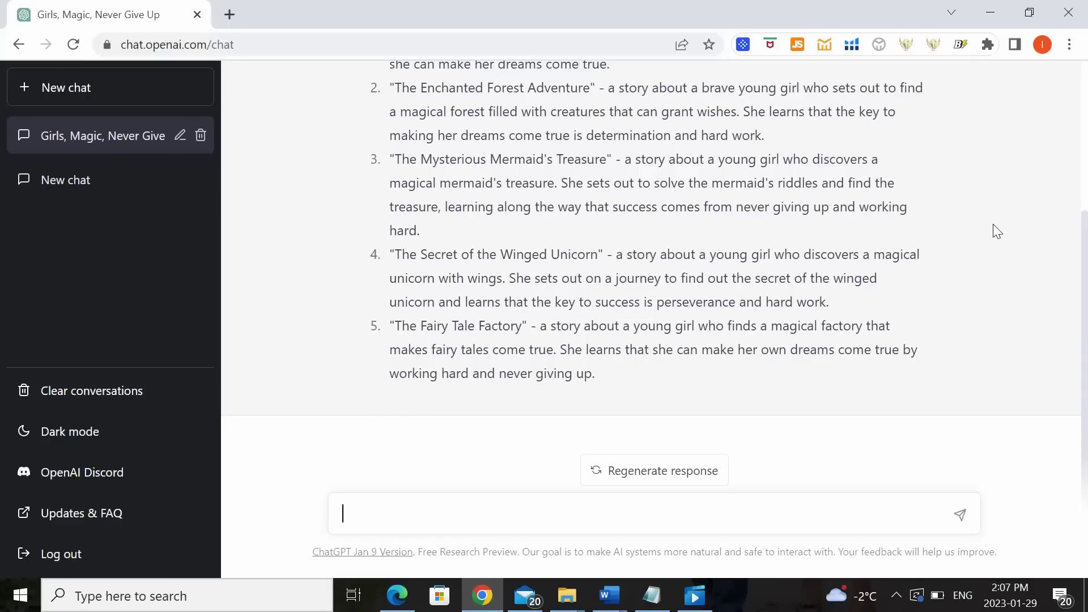
- Scroll back up to review the five generated story ideas
{"action": "scroll", "coordinate": [1083, 277], "scroll_direction": "up", "scroll_amount": 1}
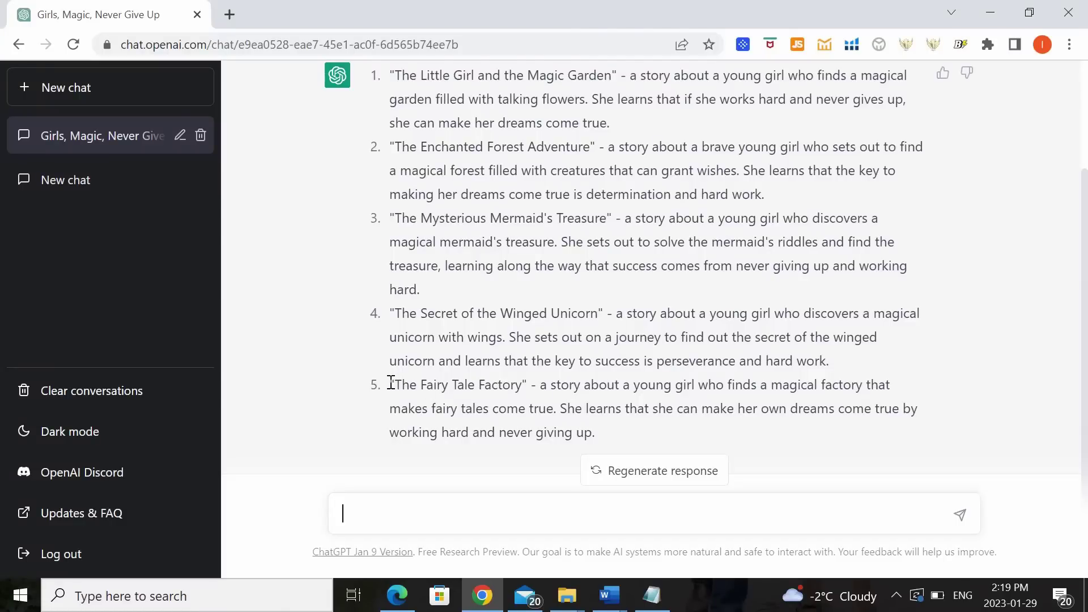
- Send 'Please write this story for me:' with the copied 'The Fairy Tale Factory' idea pasted after it
{"action": "left_click_drag", "start_coordinate": [391, 382], "coordinate": [929, 433]}
{"action": "key", "text": "ctrl+c"}
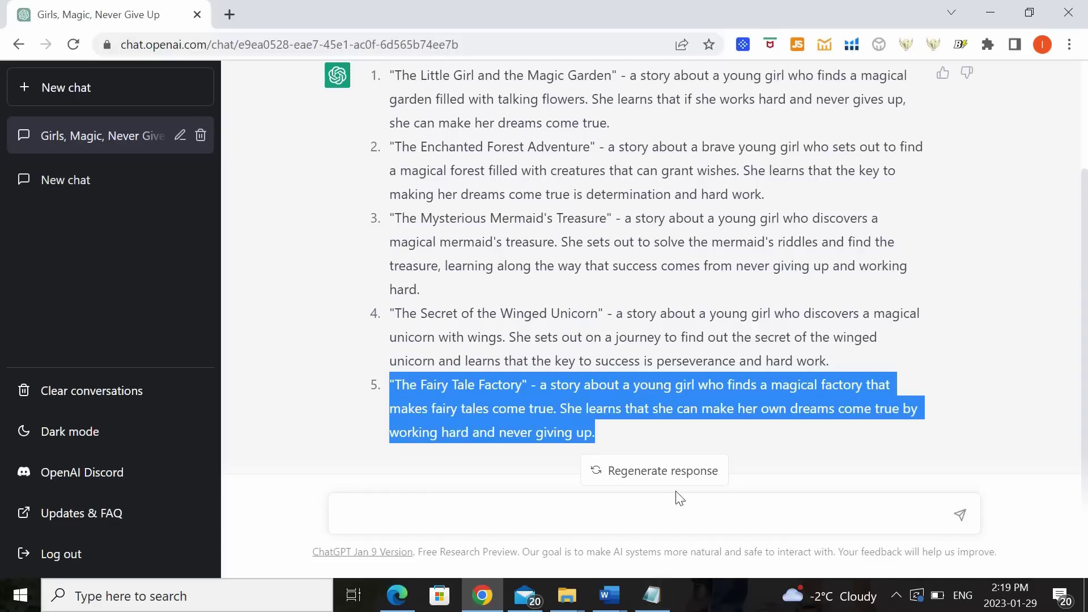
{"action": "left_click", "coordinate": [677, 516]}
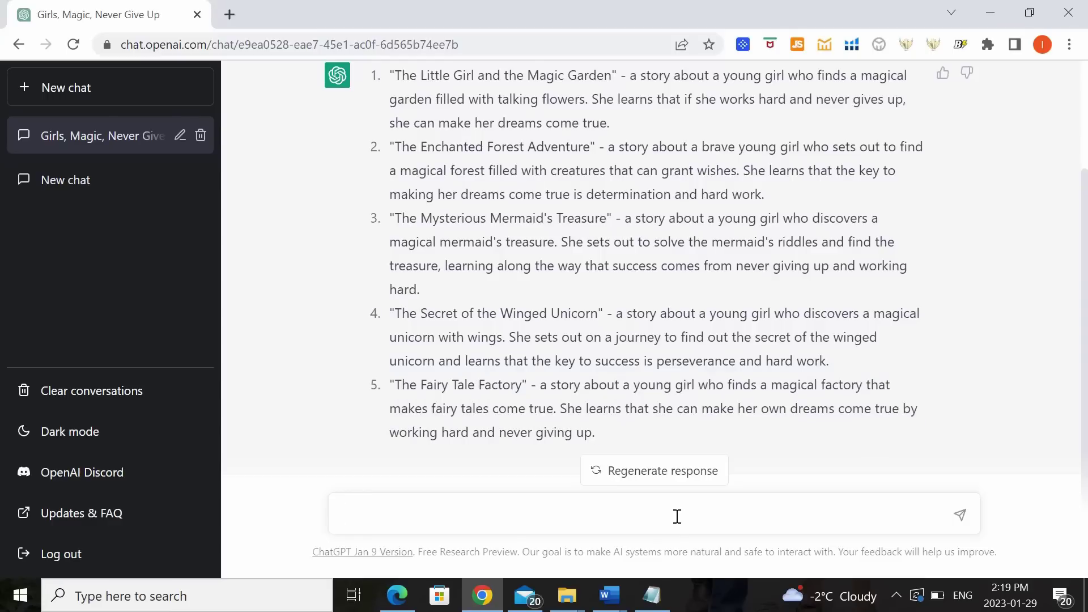
{"action": "type", "text": "Please write this story for me:"}
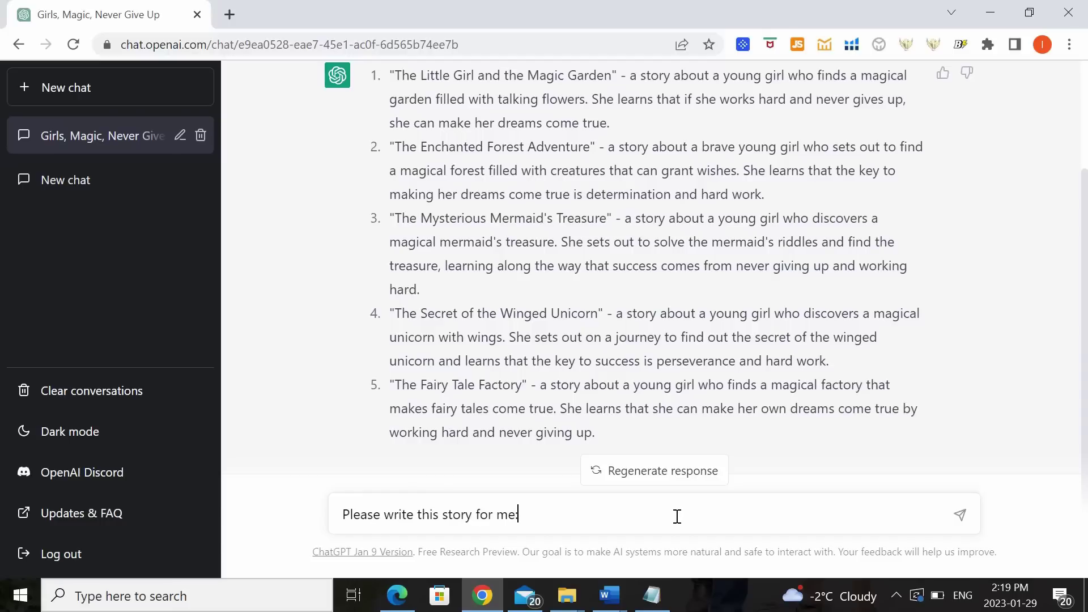
{"action": "key", "text": "ctrl+v"}
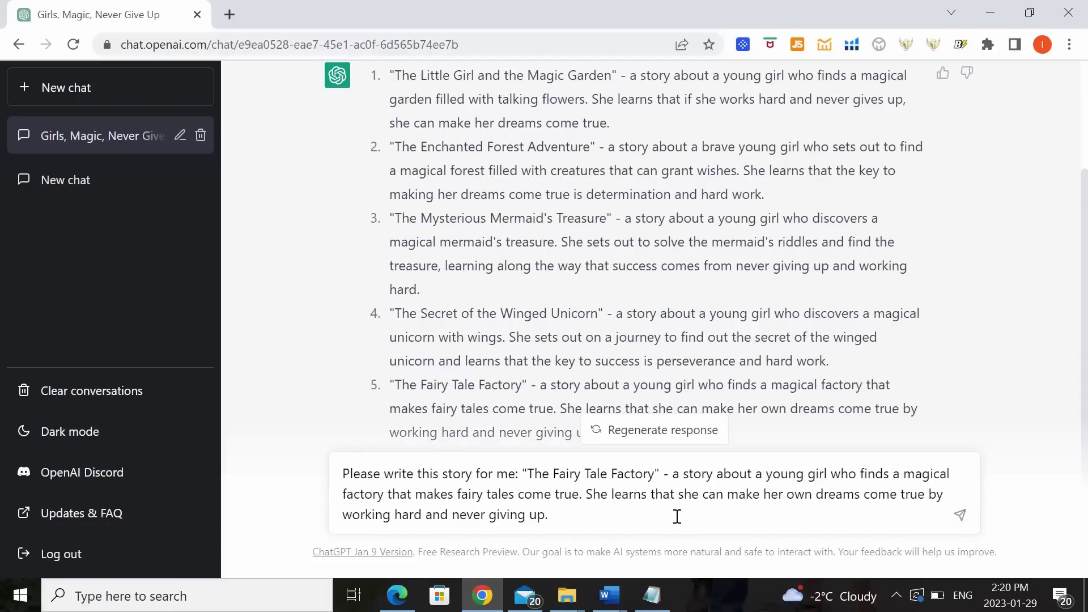
{"action": "key", "text": "Return"}
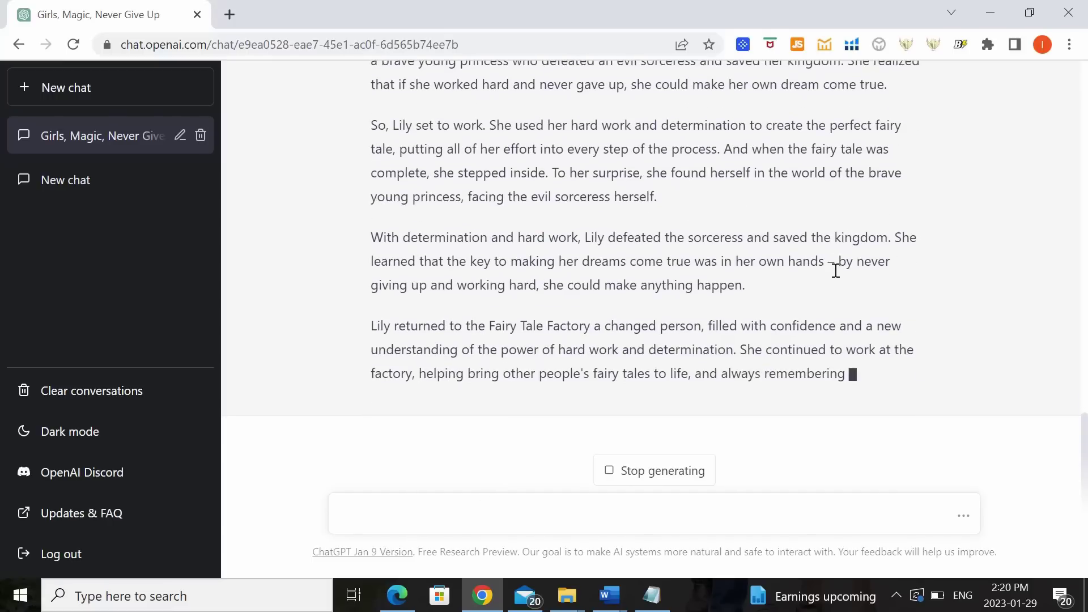
- Highlight the story's lesson line about never giving up, then clear the highlight
{"action": "left_click_drag", "start_coordinate": [835, 260], "coordinate": [753, 253]}
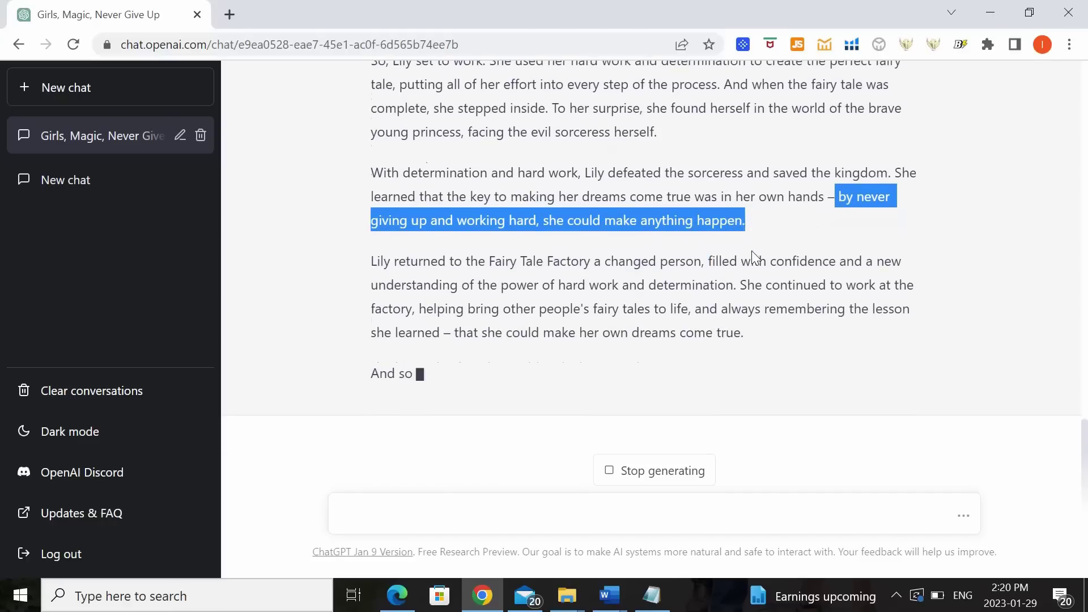
{"action": "left_click", "coordinate": [752, 251]}
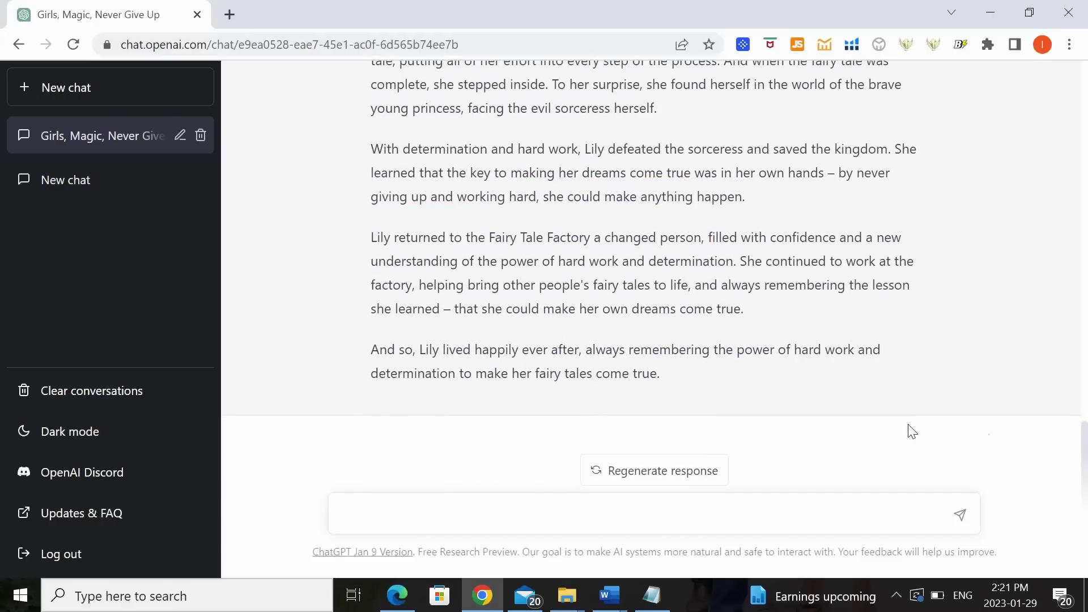
- Select the whole Fairy Tale Factory story text, from its last line up to its first
{"action": "left_click_drag", "start_coordinate": [1086, 469], "coordinate": [1084, 384]}
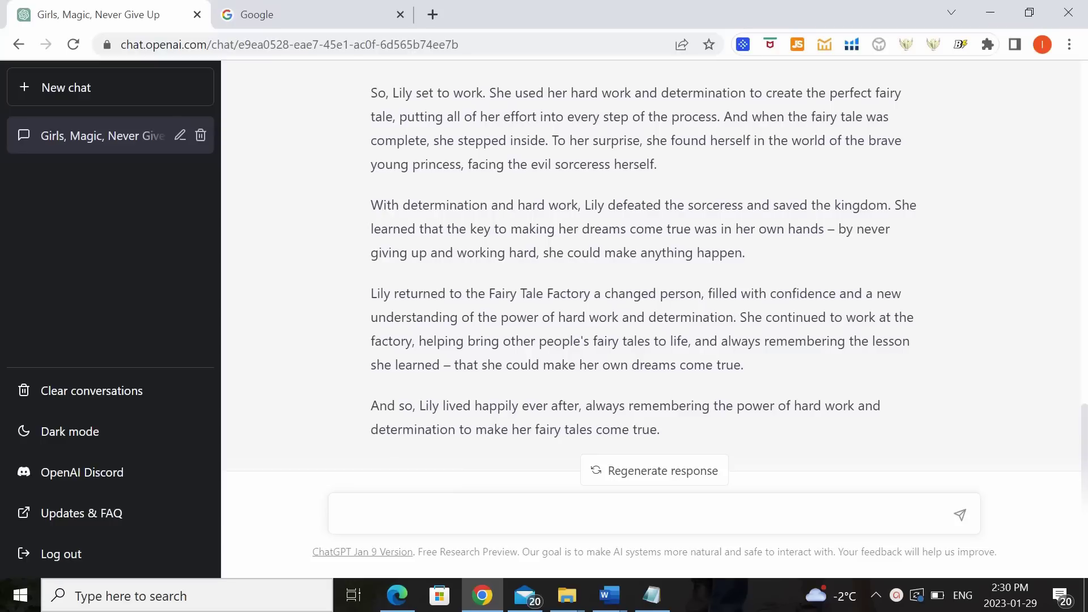
{"action": "left_click_drag", "start_coordinate": [687, 432], "coordinate": [361, 349]}
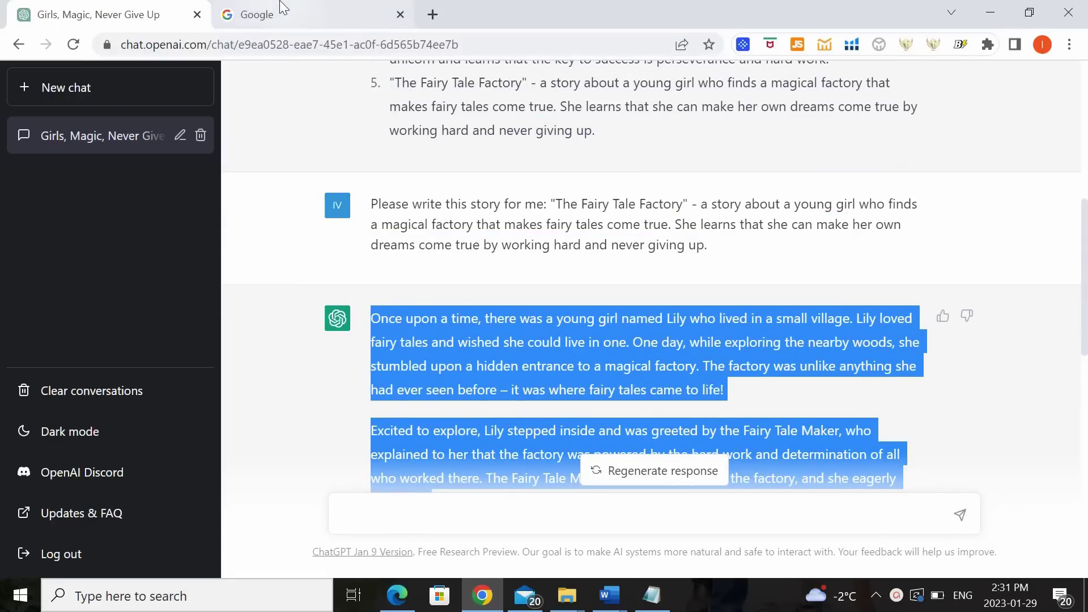
- Search Google for 'free plagiarism checker' and scroll down to the Duplichecker result
{"action": "left_click", "coordinate": [317, 14]}
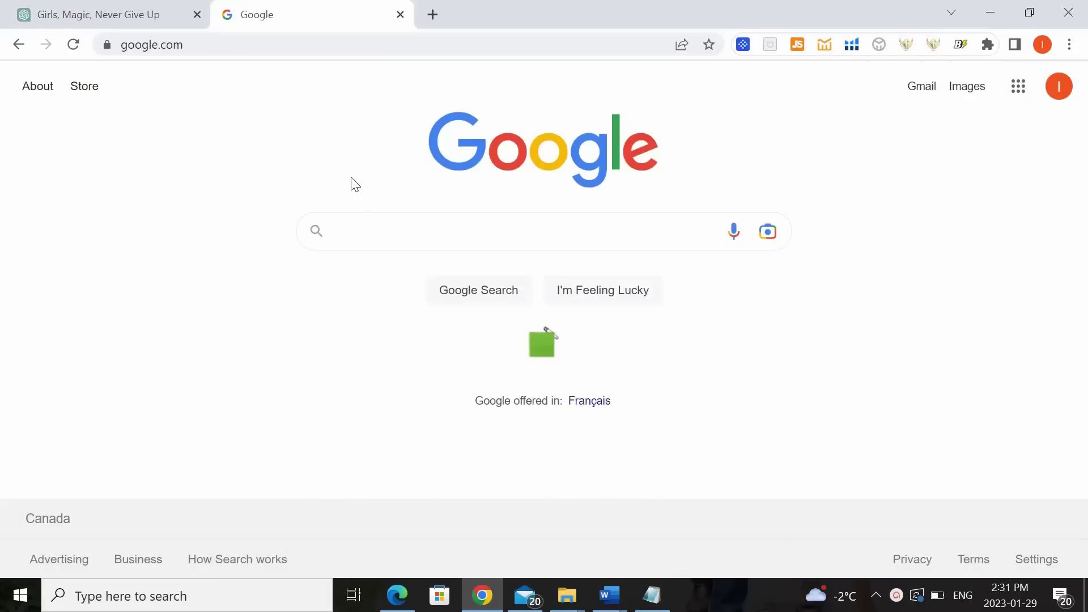
{"action": "left_click", "coordinate": [363, 231]}
{"action": "type", "text": "p"}
{"action": "key", "text": "BackSpace"}
{"action": "type", "text": "free plagiarism checker"}
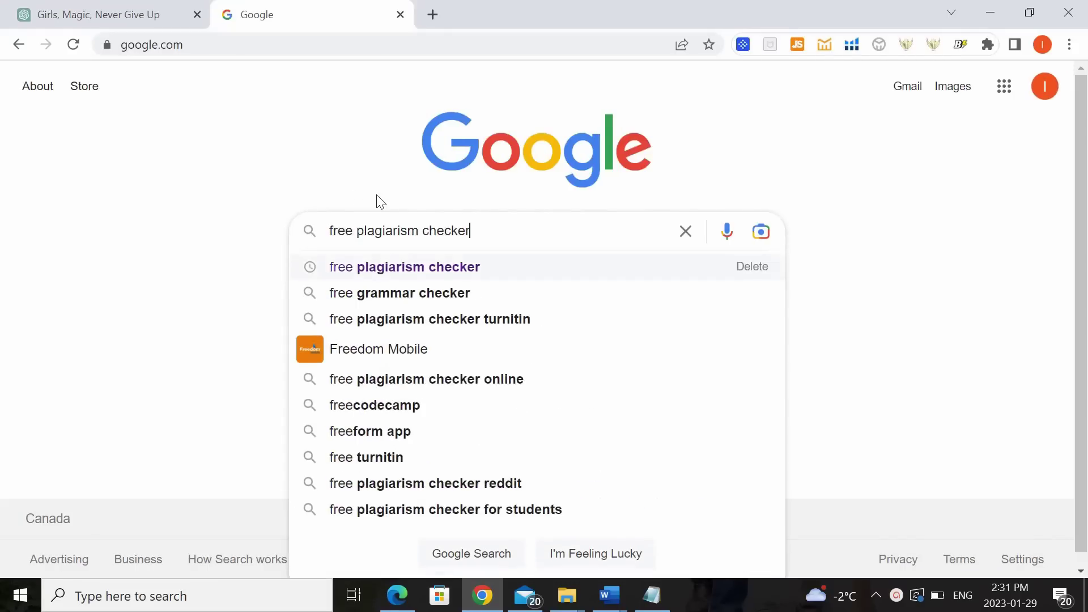
{"action": "key", "text": "Return"}
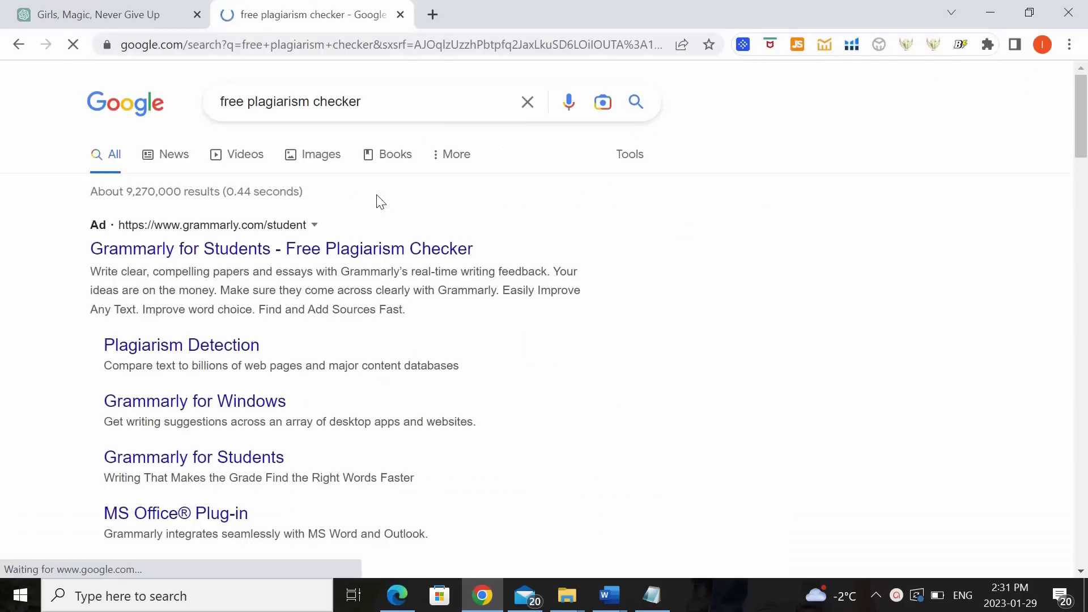
{"action": "left_click_drag", "start_coordinate": [1086, 133], "coordinate": [1080, 228]}
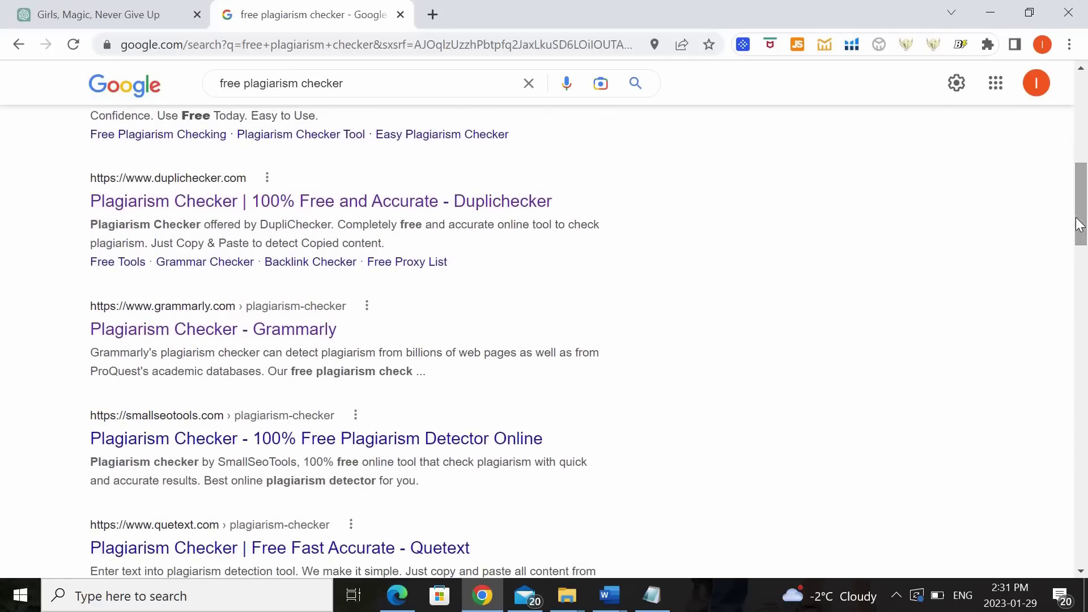
- Open Duplichecker and paste the Fairy Tale Factory story into its checker
{"action": "left_click", "coordinate": [265, 205]}
{"action": "scroll", "coordinate": [725, 181], "scroll_direction": "down", "scroll_amount": 10}
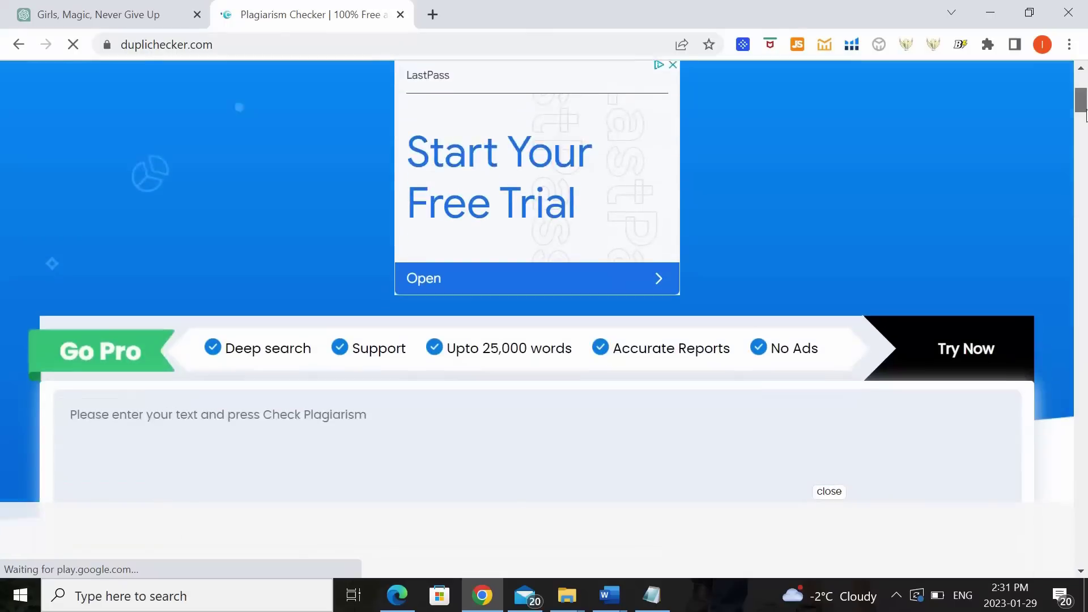
{"action": "key", "text": "ctrl+v"}
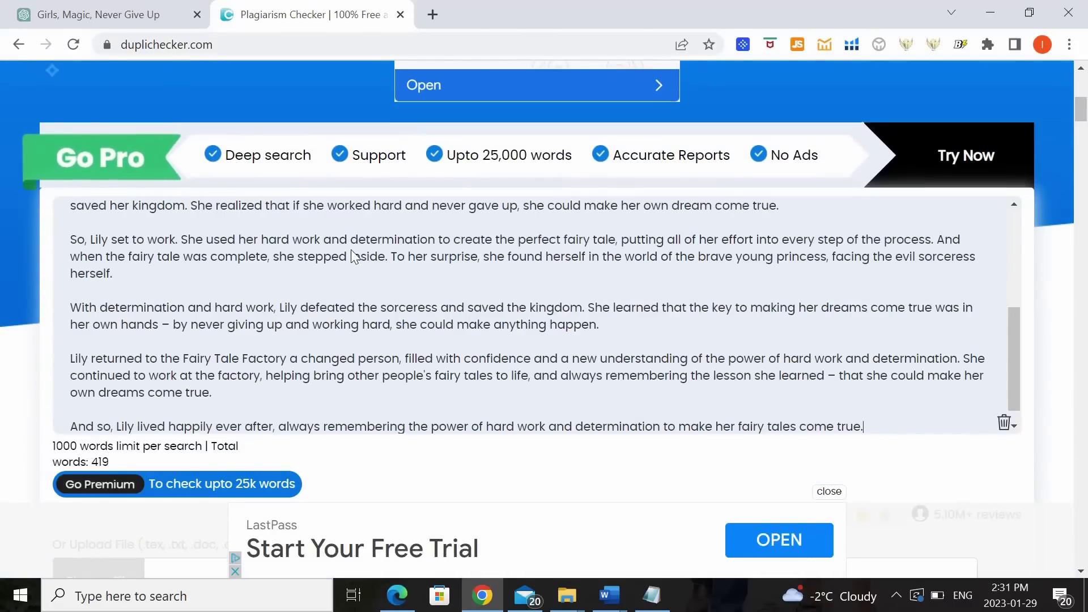
{"action": "scroll", "coordinate": [351, 249], "scroll_direction": "down", "scroll_amount": 6}
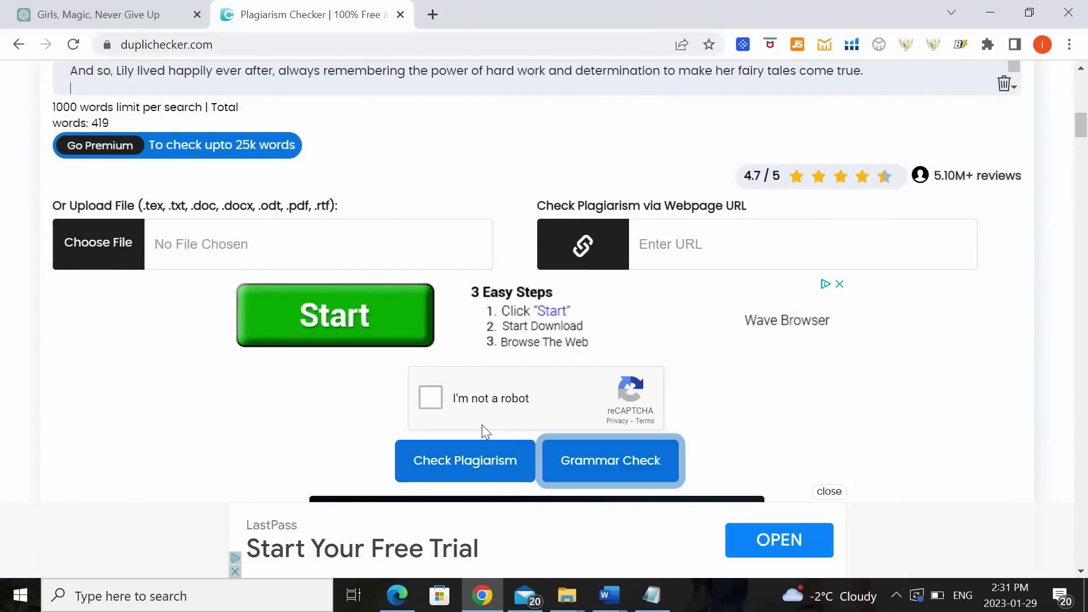
- Pass the reCAPTCHA, run Check Plagiarism, and select the flagged opening sentence
{"action": "left_click", "coordinate": [430, 397]}
{"action": "left_click", "coordinate": [467, 460]}
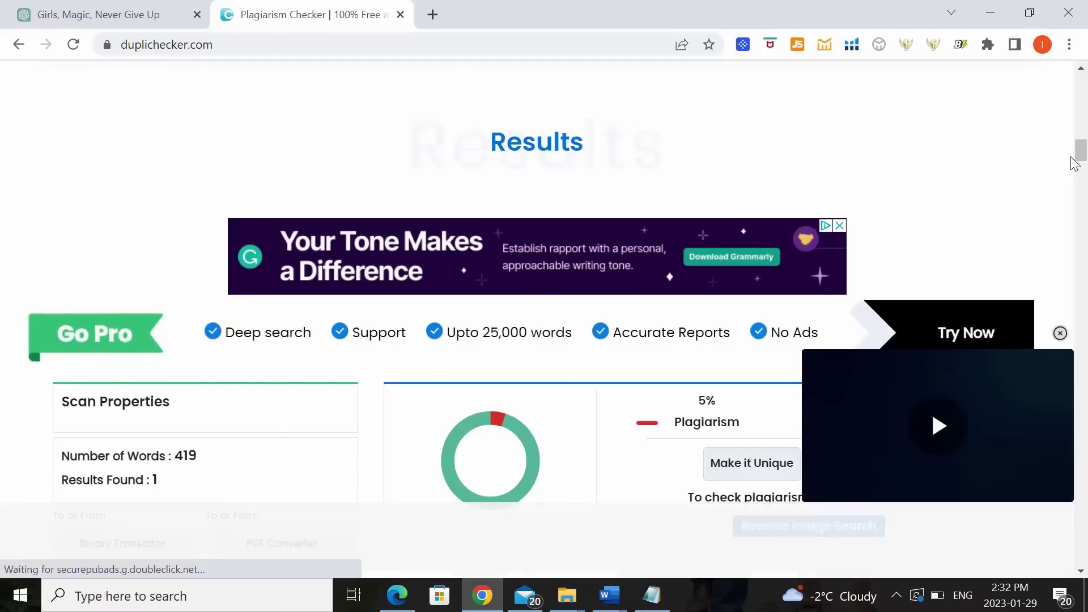
{"action": "left_click_drag", "start_coordinate": [1082, 162], "coordinate": [1082, 177]}
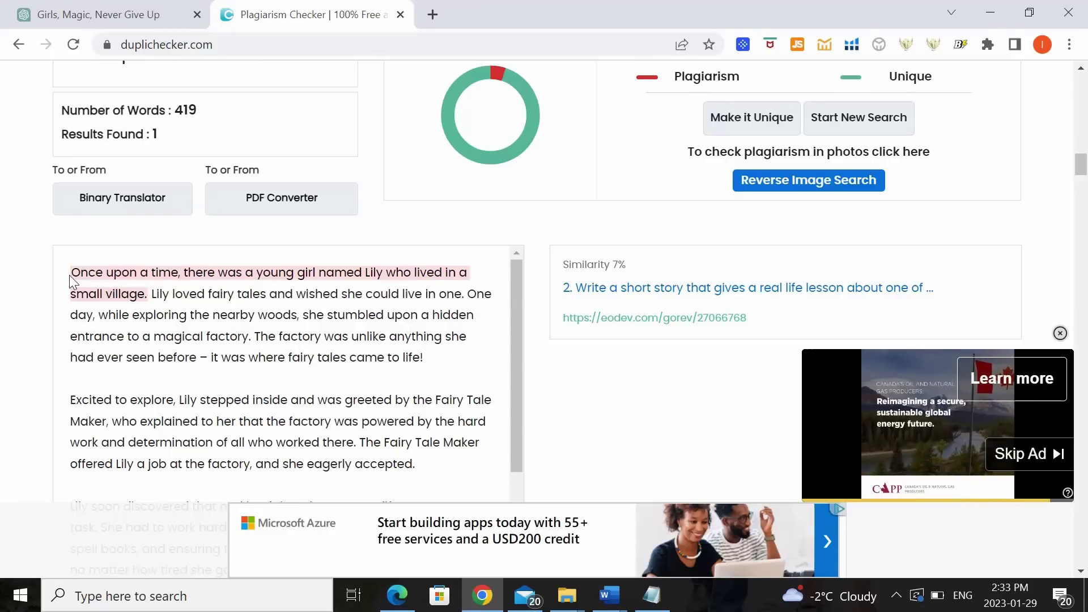
{"action": "left_click_drag", "start_coordinate": [71, 274], "coordinate": [146, 294]}
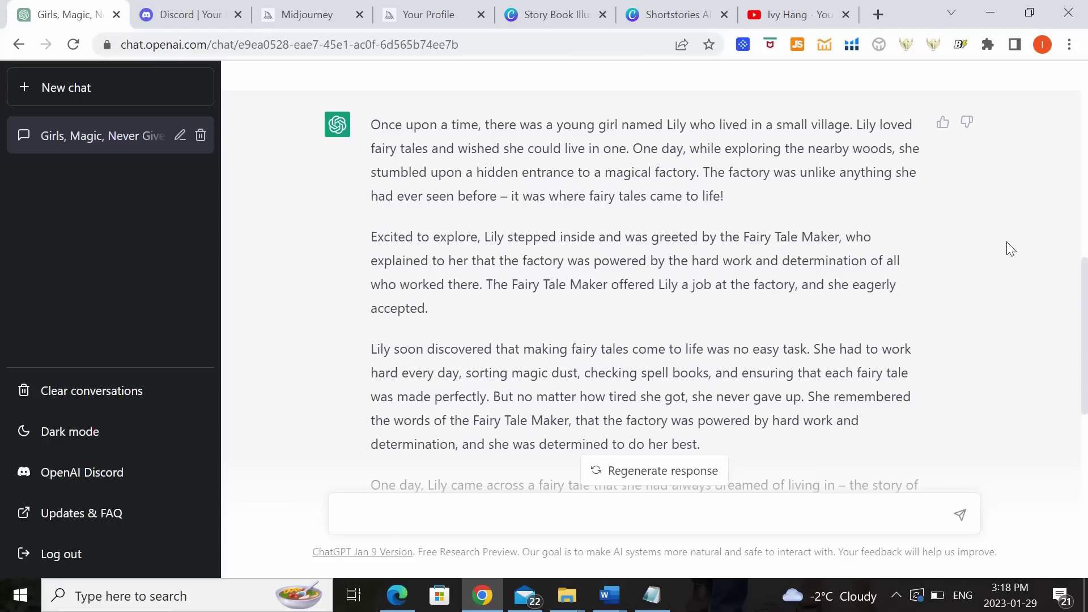
- Scroll to the story's start and select its first and second paragraphs to inspect them
{"action": "scroll", "coordinate": [1085, 364], "scroll_direction": "down", "scroll_amount": 3}
{"action": "scroll", "coordinate": [1084, 364], "scroll_direction": "up", "scroll_amount": 3}
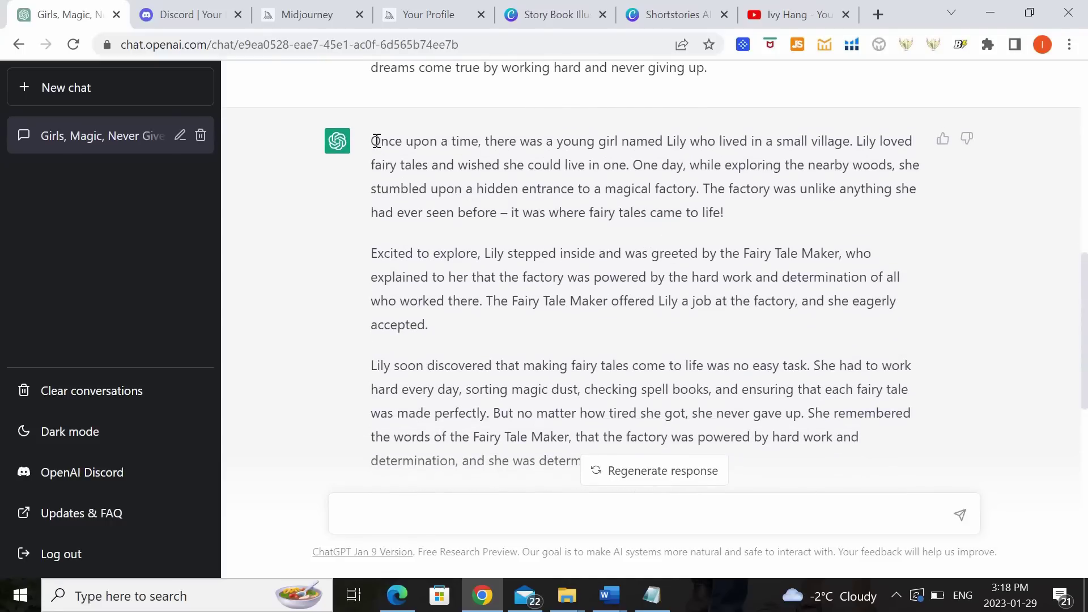
{"action": "left_click_drag", "start_coordinate": [372, 141], "coordinate": [712, 208]}
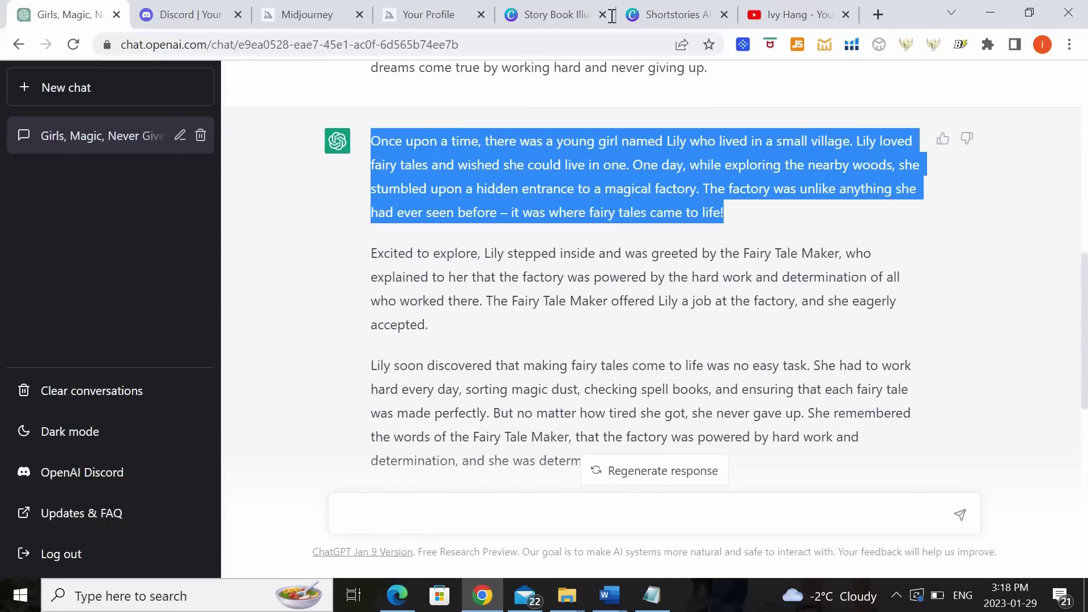
{"action": "left_click", "coordinate": [606, 245]}
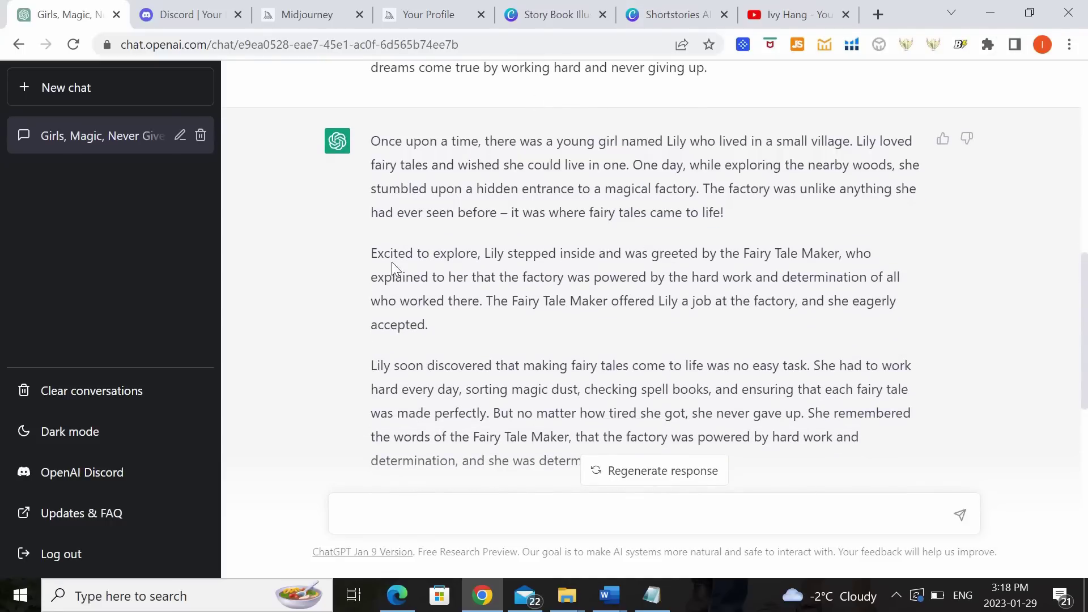
{"action": "mouse_move", "coordinate": [359, 254]}
{"action": "left_mouse_down"}
{"action": "mouse_move", "coordinate": [431, 326]}
{"action": "mouse_move", "coordinate": [401, 278]}
{"action": "mouse_move", "coordinate": [365, 259]}
{"action": "left_mouse_up"}
{"action": "left_click", "coordinate": [452, 338]}
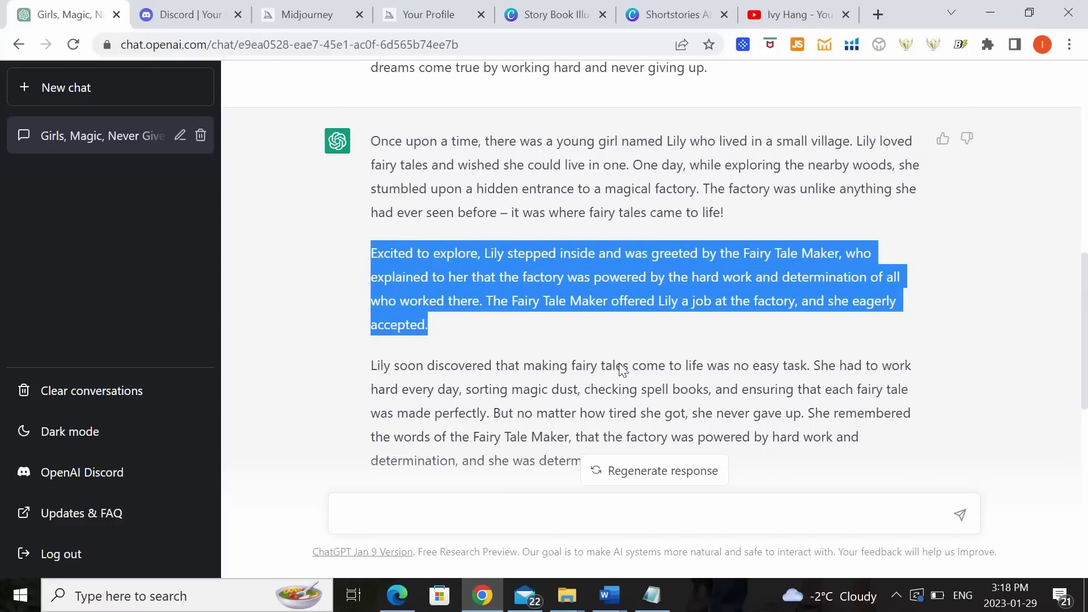
{"action": "left_click", "coordinate": [604, 366]}
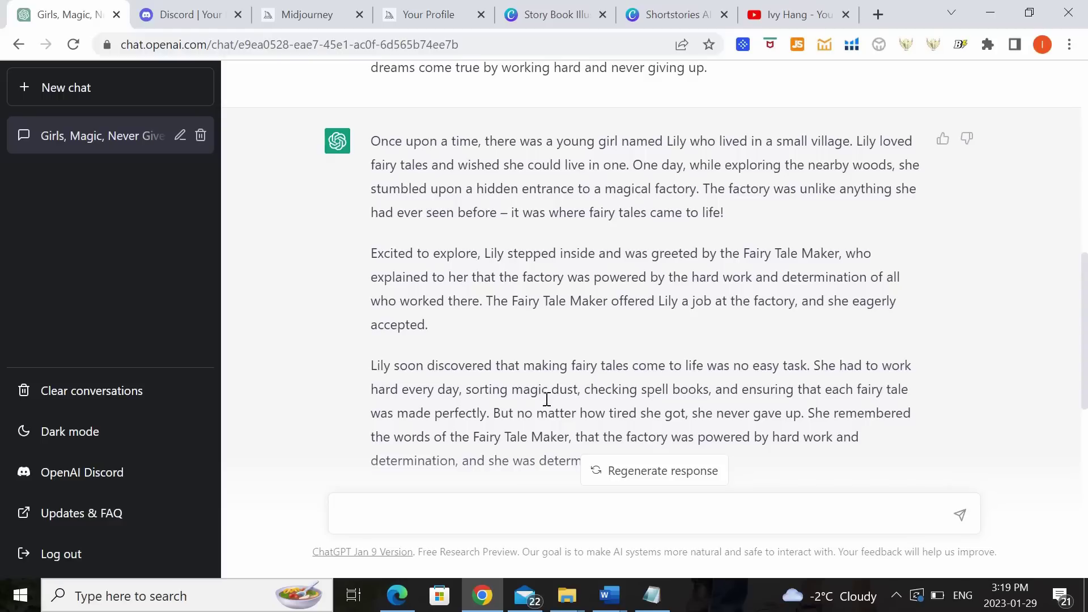
- Check the YouTube channel videos, then return to Canva and open options for page 4's bedroom window image
{"action": "left_click", "coordinate": [552, 11]}
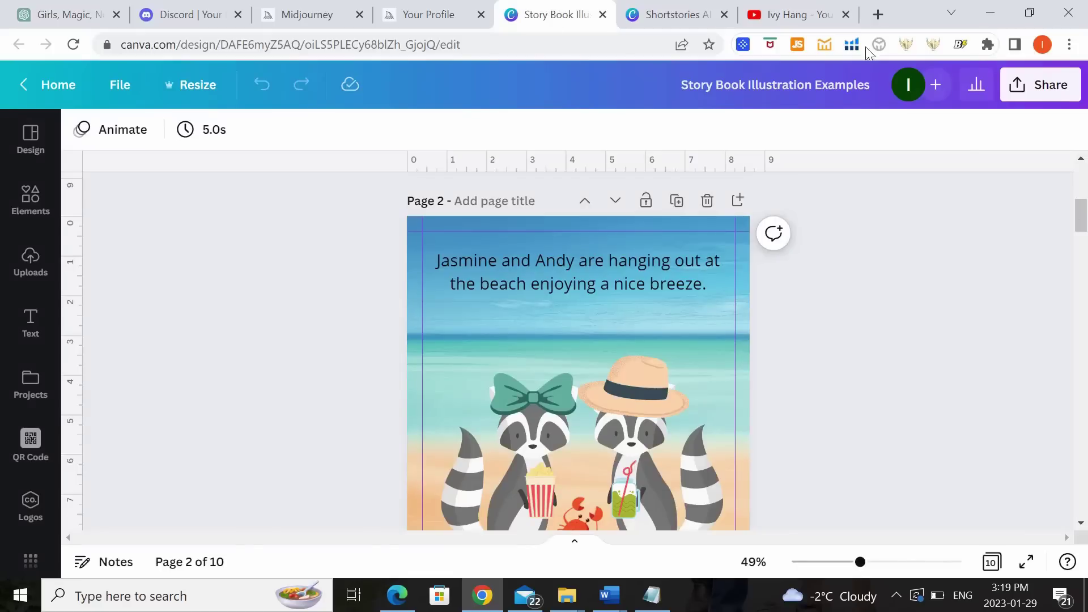
{"action": "left_click", "coordinate": [768, 8]}
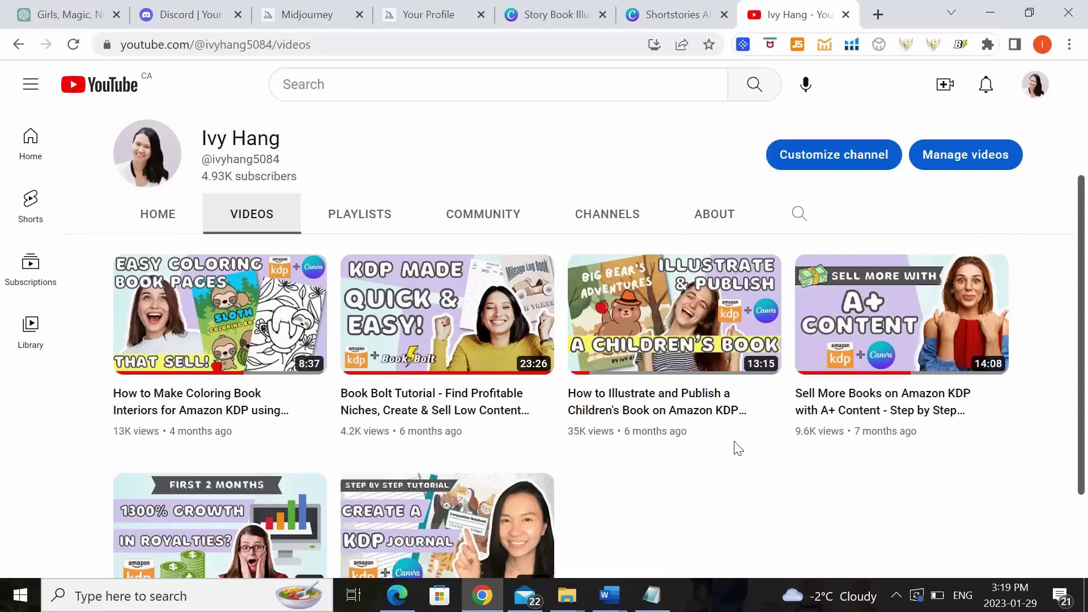
{"action": "left_click", "coordinate": [587, 12]}
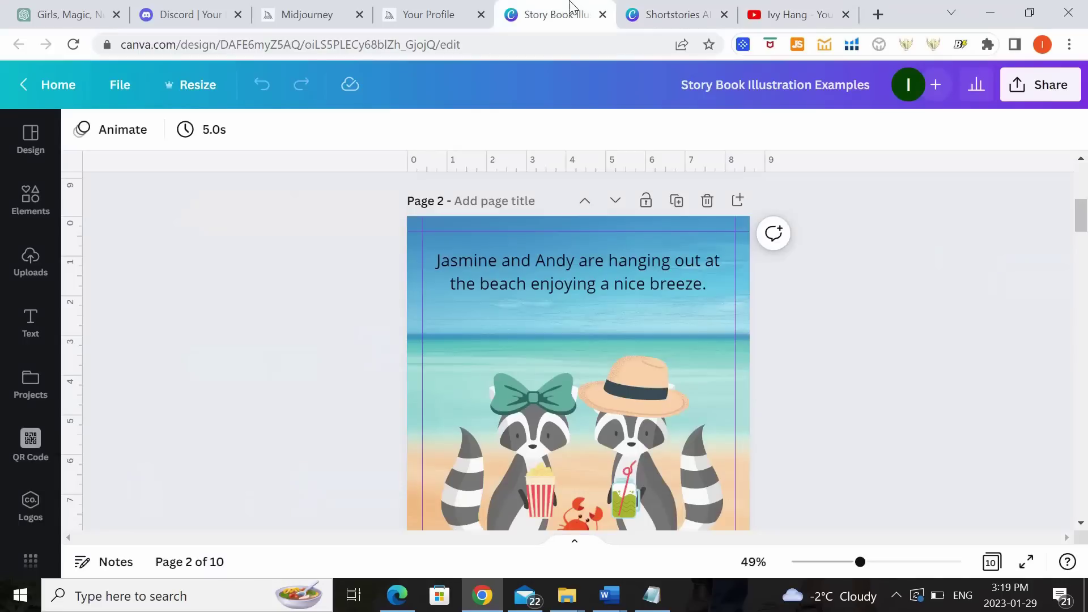
{"action": "left_click_drag", "start_coordinate": [1081, 214], "coordinate": [1083, 280]}
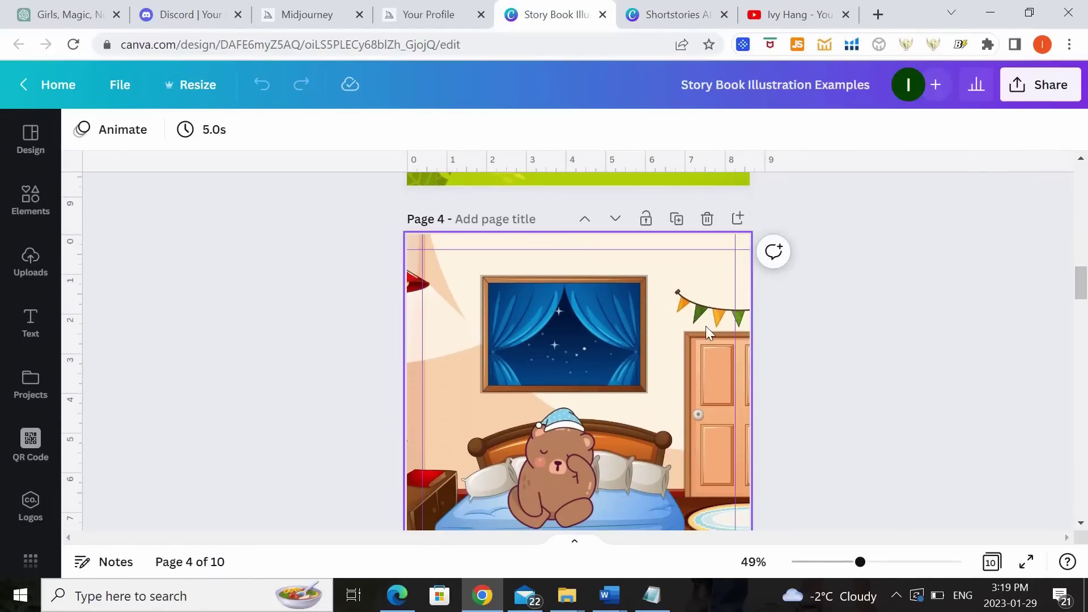
{"action": "left_click", "coordinate": [610, 334]}
{"action": "right_click", "coordinate": [602, 339]}
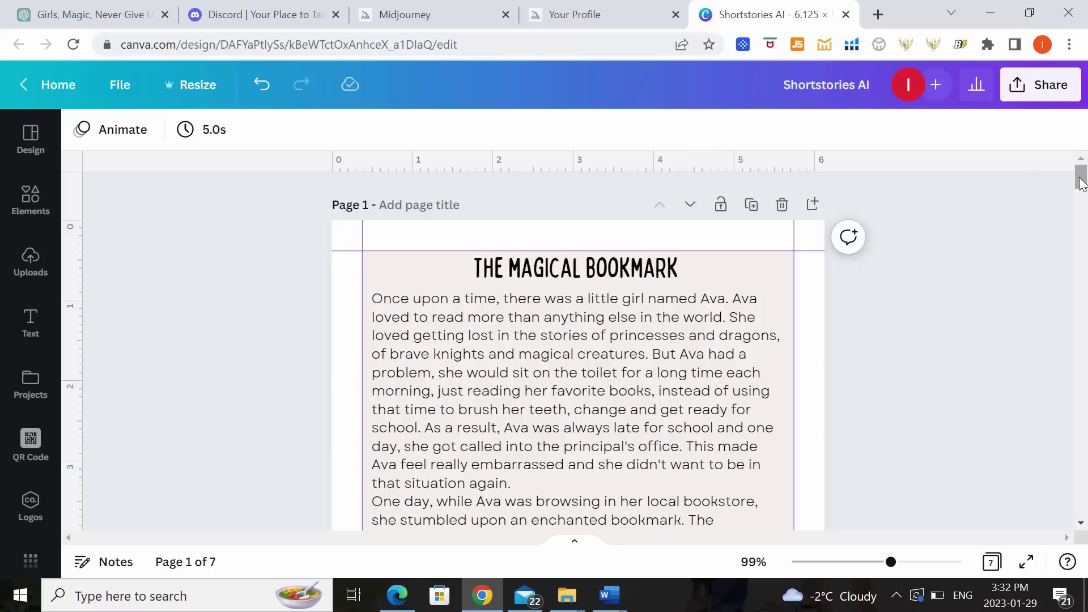
- Scroll through the Shortstories AI pages and show all the design's pages in grid view
{"action": "left_click_drag", "start_coordinate": [1079, 184], "coordinate": [1081, 354]}
{"action": "left_click", "coordinate": [991, 561]}
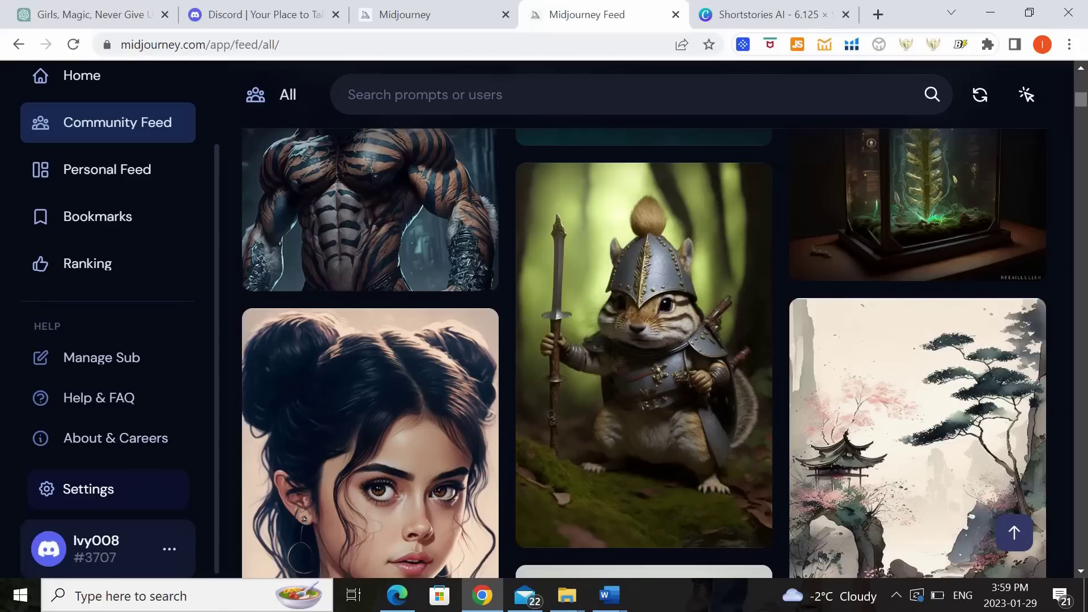
- Scroll down the Midjourney community feed to browse more AI-generated artwork
{"action": "scroll", "coordinate": [1083, 110], "scroll_direction": "down", "scroll_amount": 7}
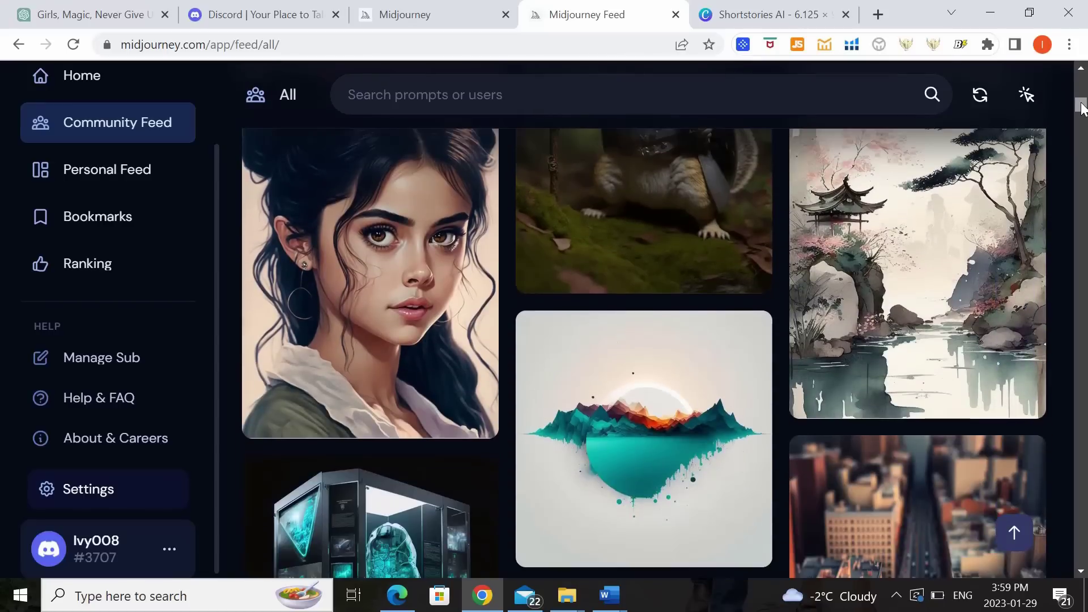
{"action": "scroll", "coordinate": [1084, 111], "scroll_direction": "down", "scroll_amount": 10}
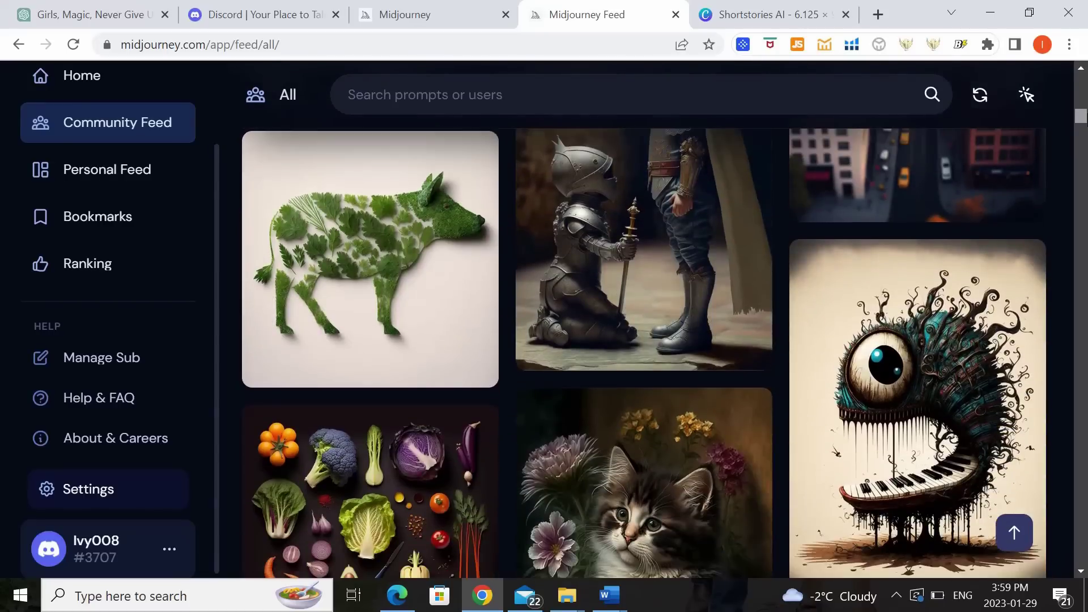
{"action": "scroll", "coordinate": [643, 351], "scroll_direction": "down", "scroll_amount": 5}
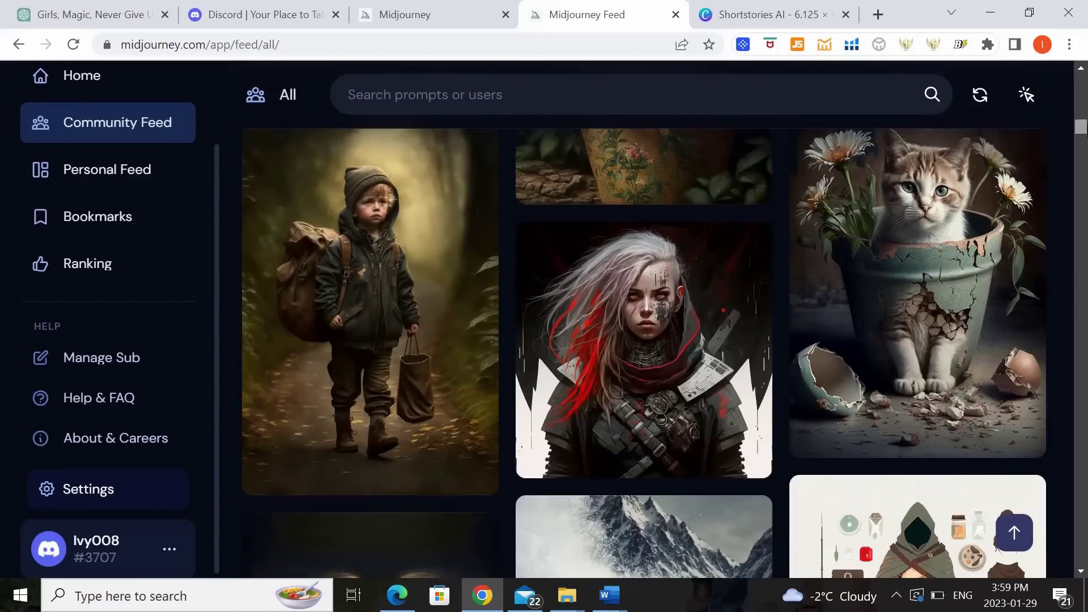
{"action": "scroll", "coordinate": [644, 352], "scroll_direction": "down", "scroll_amount": 5}
{"action": "scroll", "coordinate": [644, 351], "scroll_direction": "down", "scroll_amount": 4}
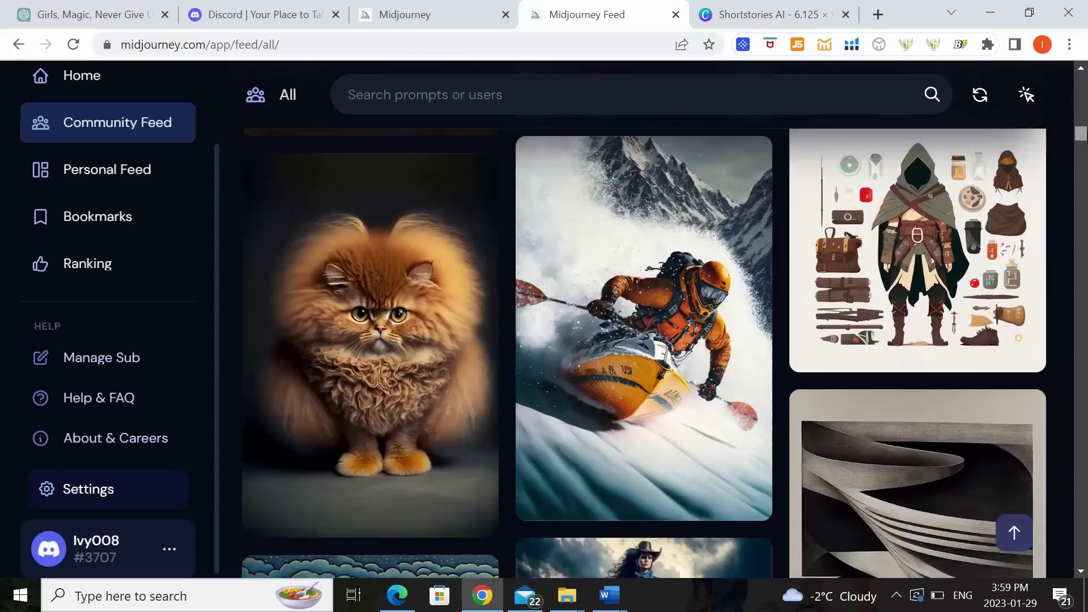
{"action": "scroll", "coordinate": [644, 351], "scroll_direction": "down", "scroll_amount": 5}
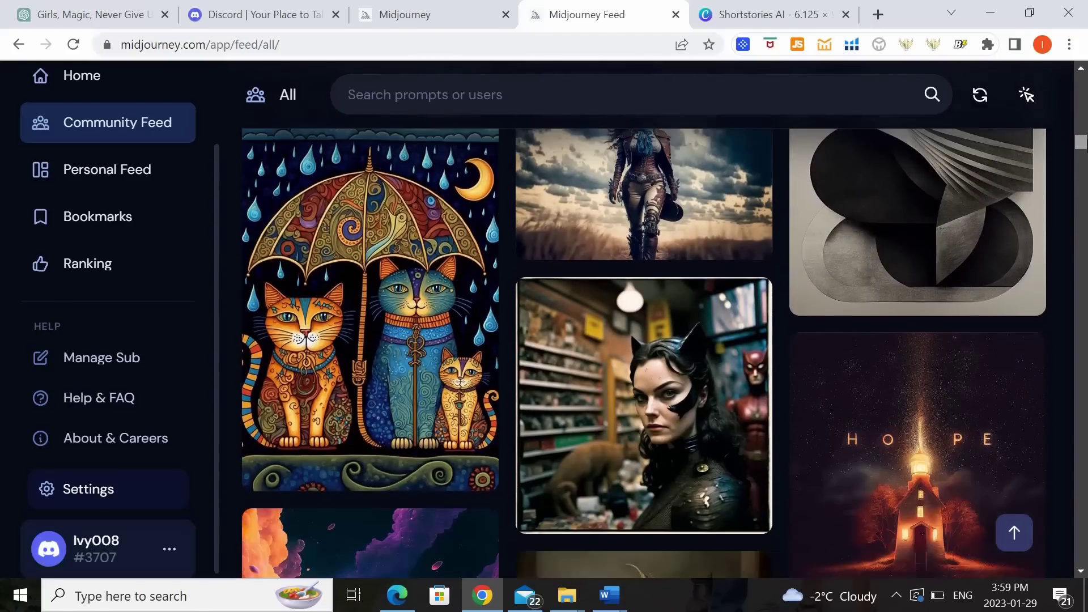
{"action": "scroll", "coordinate": [644, 351], "scroll_direction": "down", "scroll_amount": 4}
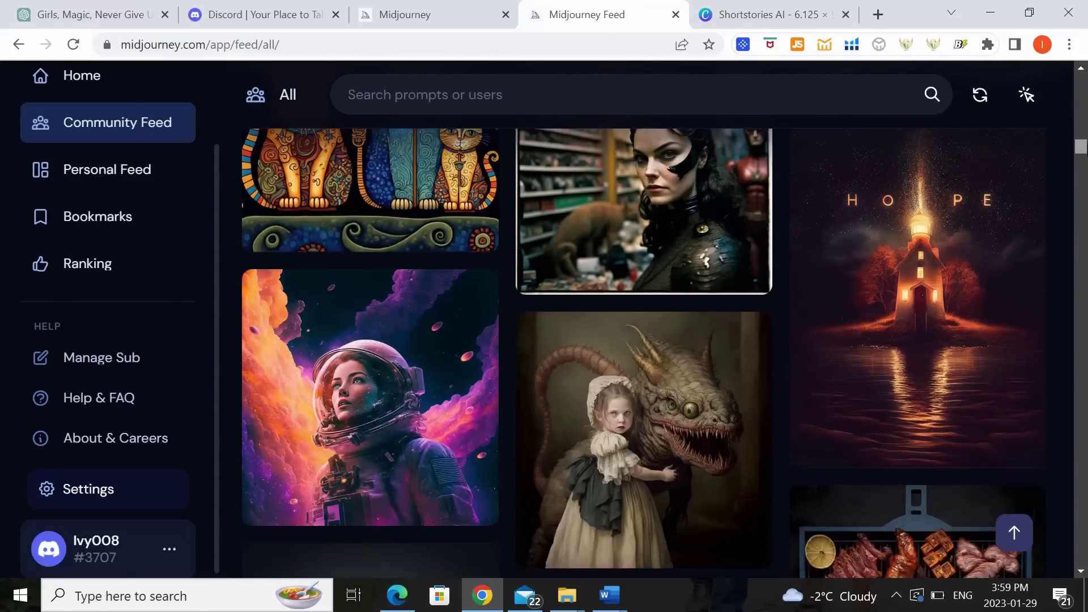
{"action": "scroll", "coordinate": [644, 351], "scroll_direction": "down", "scroll_amount": 4}
{"action": "scroll", "coordinate": [643, 352], "scroll_direction": "down", "scroll_amount": 15}
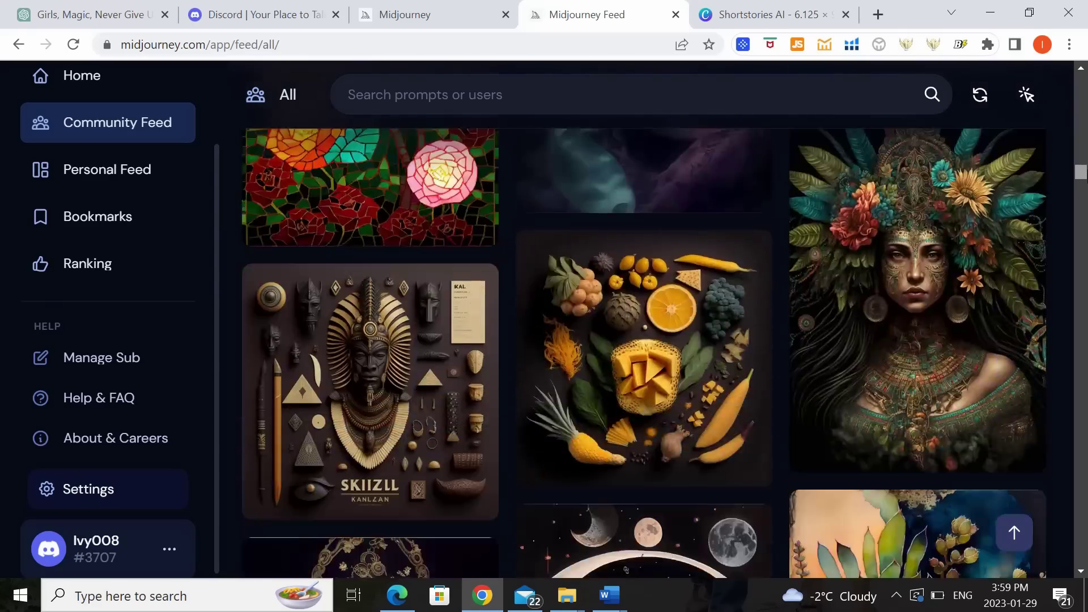
{"action": "left_click_drag", "start_coordinate": [1081, 172], "coordinate": [1083, 210]}
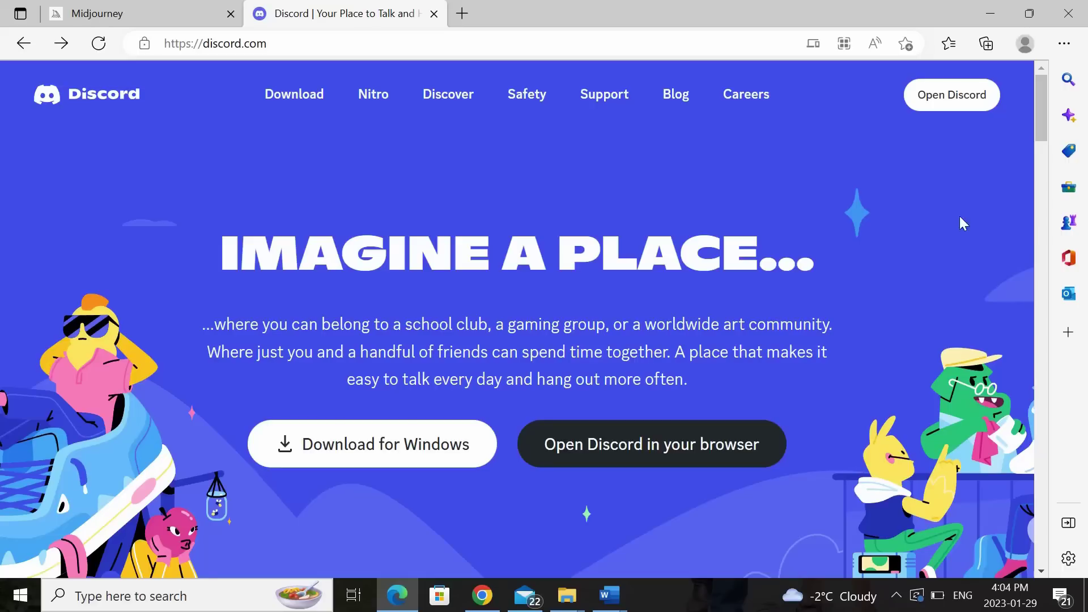
- Launch Discord in the browser and accept the invitation to join the Midjourney server
{"action": "left_click", "coordinate": [646, 449]}
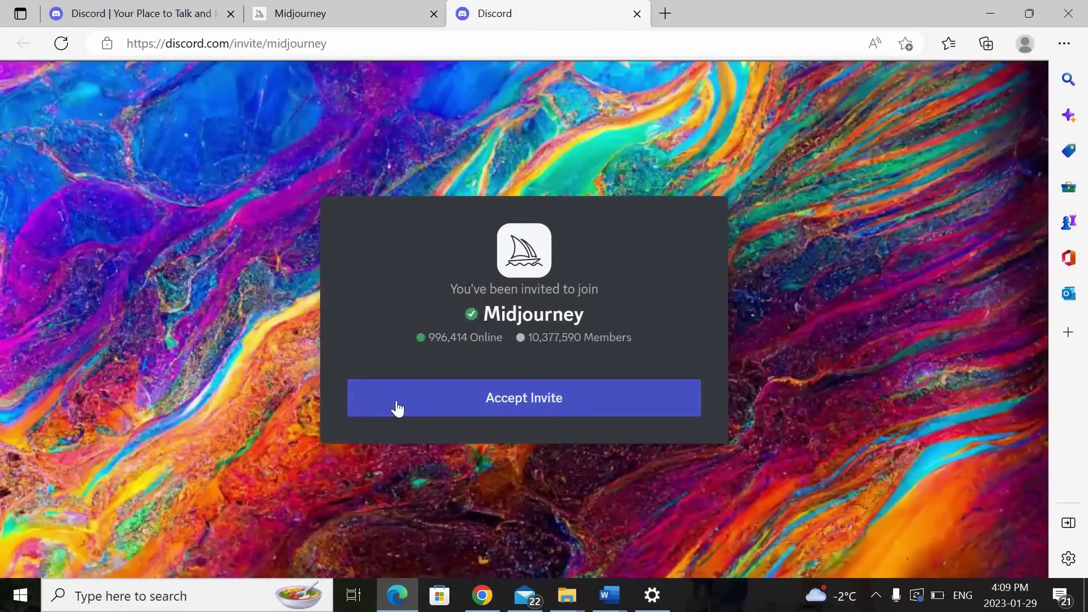
{"action": "left_click", "coordinate": [397, 408]}
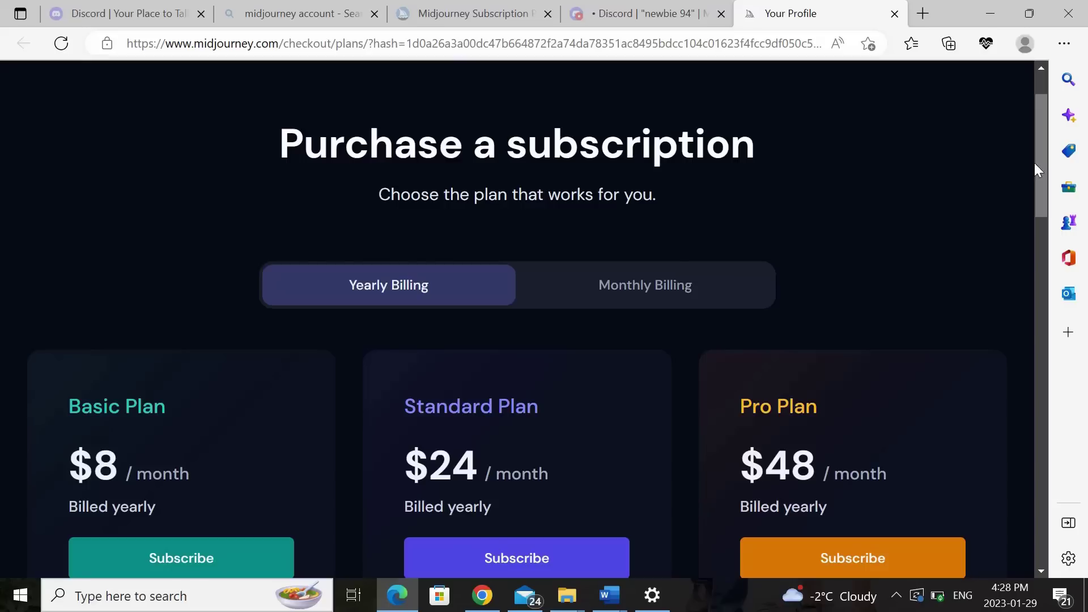
- Scroll through the yearly Midjourney plans: Basic $8, Standard $24 and Pro $48
{"action": "left_click_drag", "start_coordinate": [1035, 164], "coordinate": [1012, 283]}
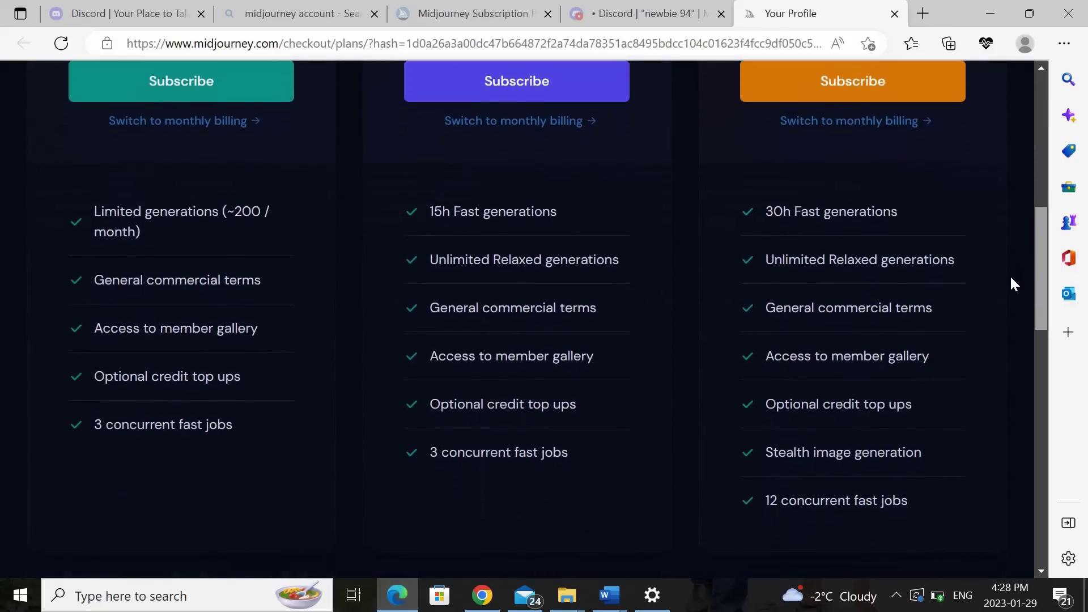
{"action": "scroll", "coordinate": [1009, 277], "scroll_direction": "down", "scroll_amount": 3}
{"action": "scroll", "coordinate": [999, 326], "scroll_direction": "up", "scroll_amount": 3}
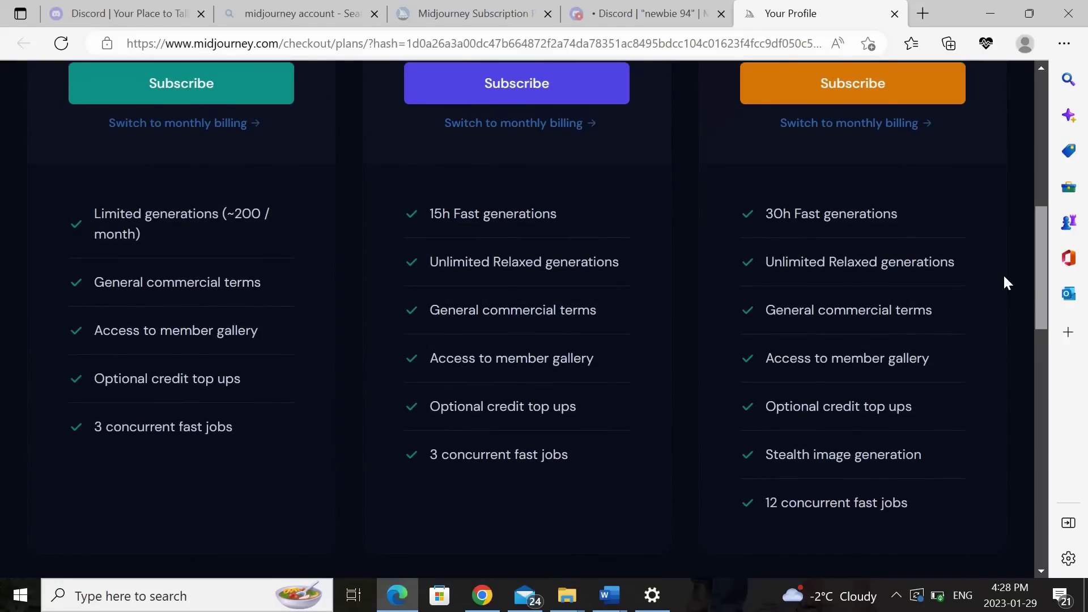
{"action": "scroll", "coordinate": [1003, 276], "scroll_direction": "up", "scroll_amount": 1}
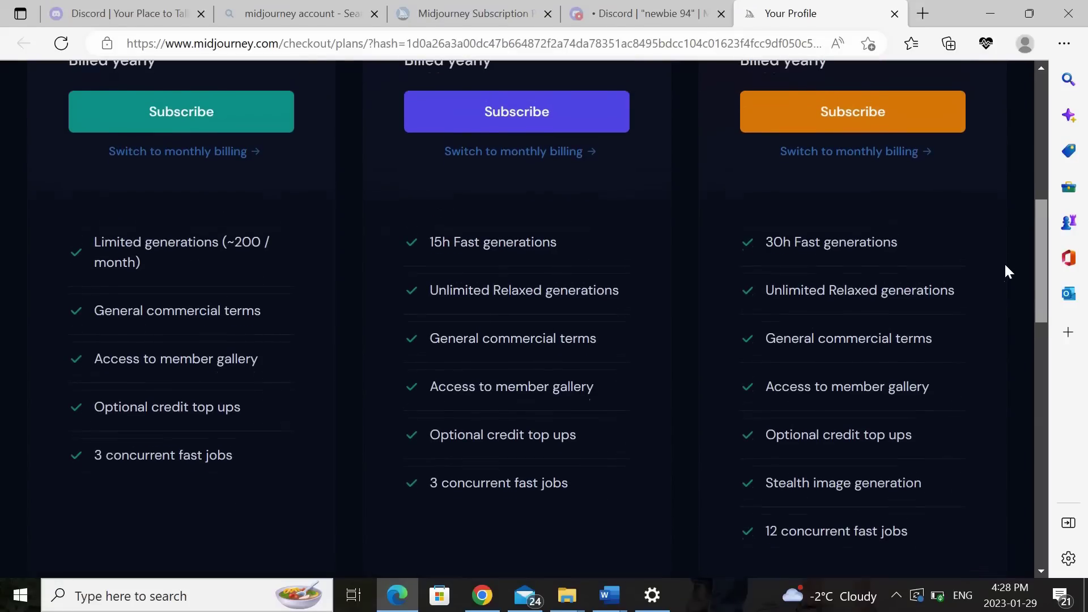
{"action": "scroll", "coordinate": [1004, 267], "scroll_direction": "up", "scroll_amount": 4}
{"action": "scroll", "coordinate": [1014, 209], "scroll_direction": "up", "scroll_amount": 1}
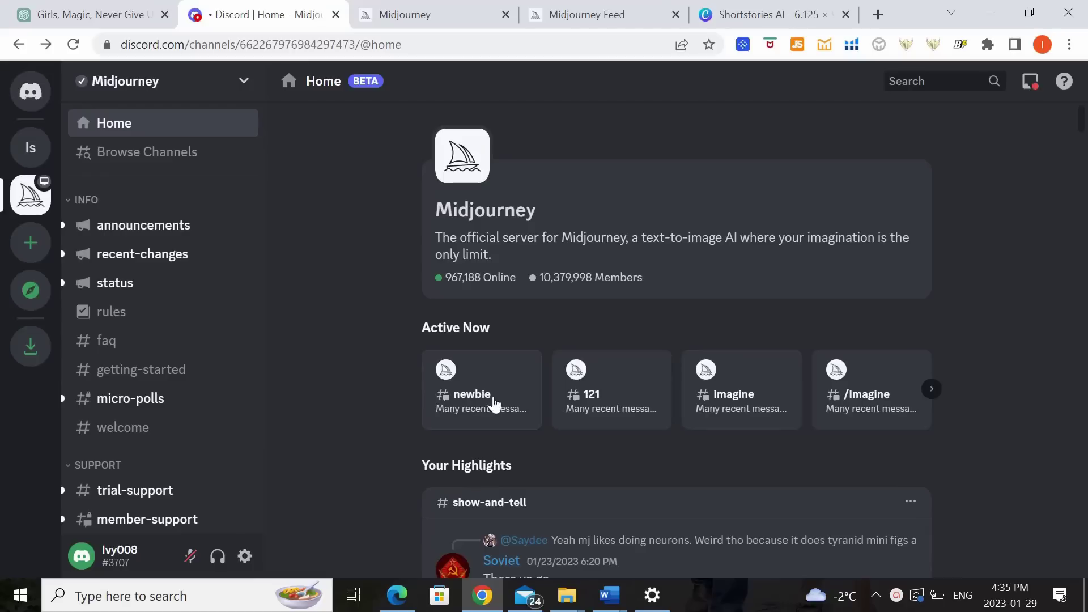
- Open the busy imagine thread on the Midjourney server and start a /imagine command
{"action": "left_click", "coordinate": [736, 406]}
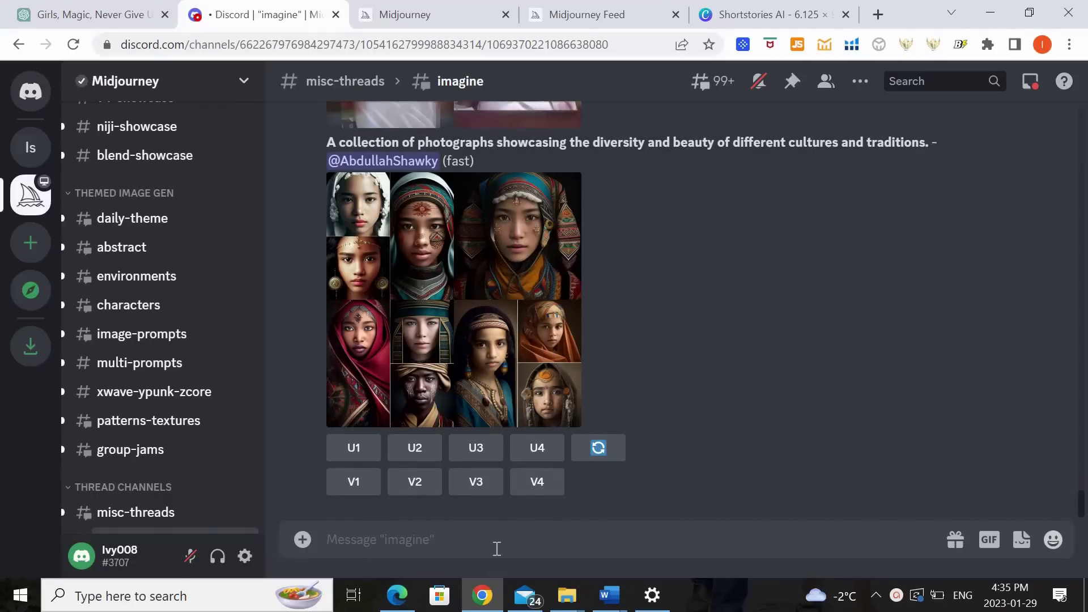
{"action": "type", "text": "/"}
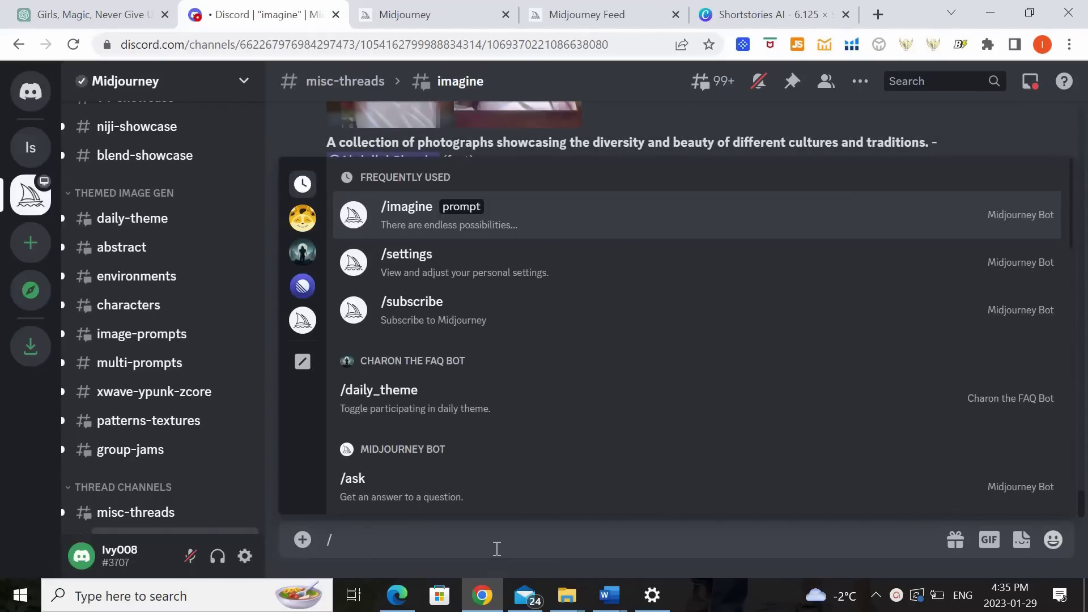
{"action": "type", "text": "imagine"}
{"action": "key", "text": "Return"}
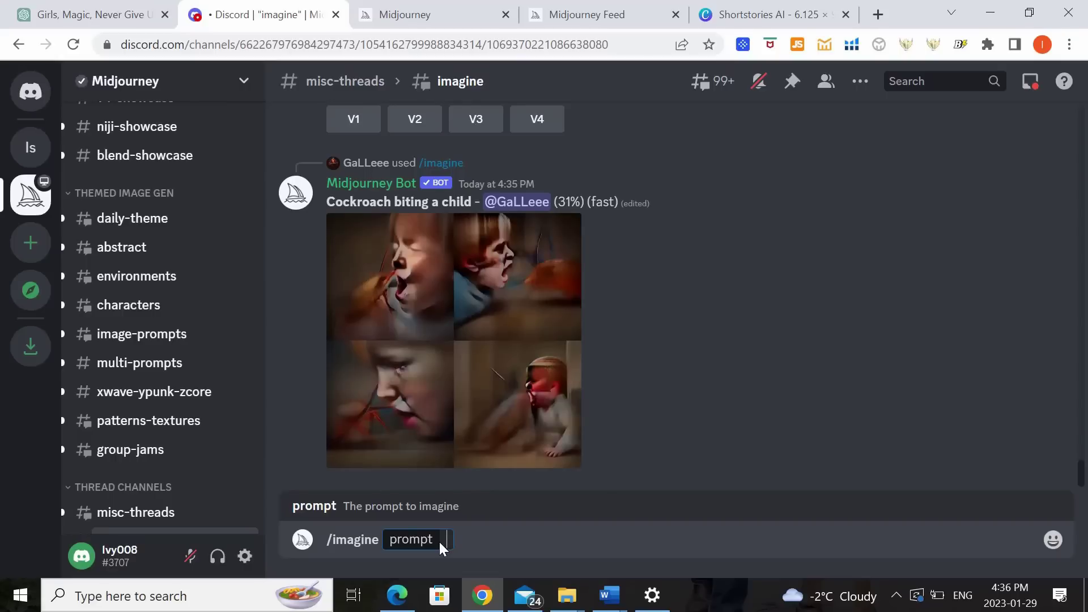
- Write the prompt 'a little girl with a pretty dress standing in front of a colorful magical factory in an enchanted forest'
{"action": "type", "text": "a little girl w"}
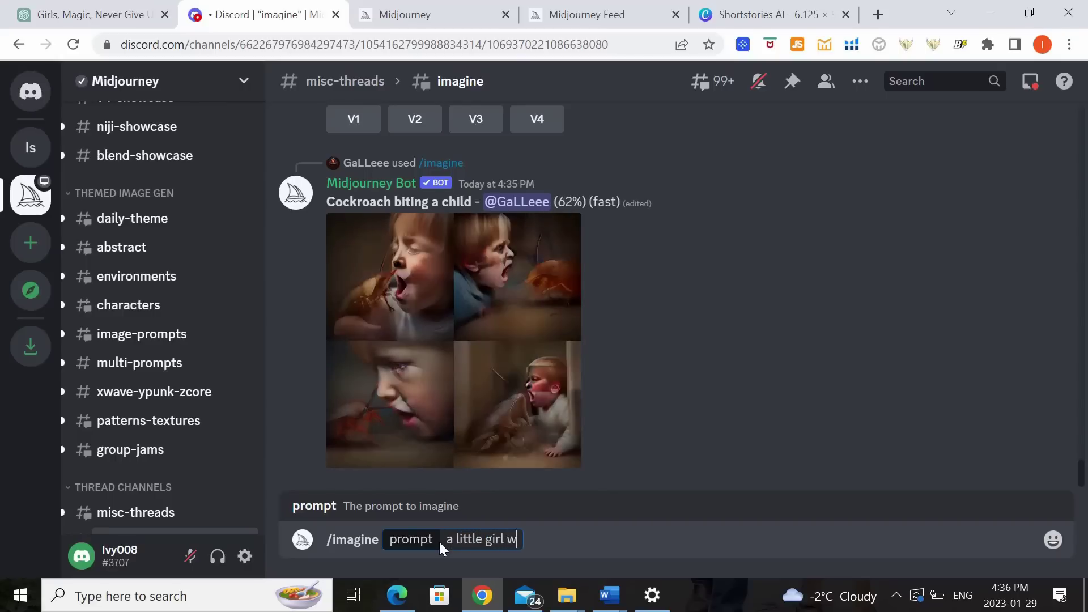
{"action": "type", "text": "ith a pretty "}
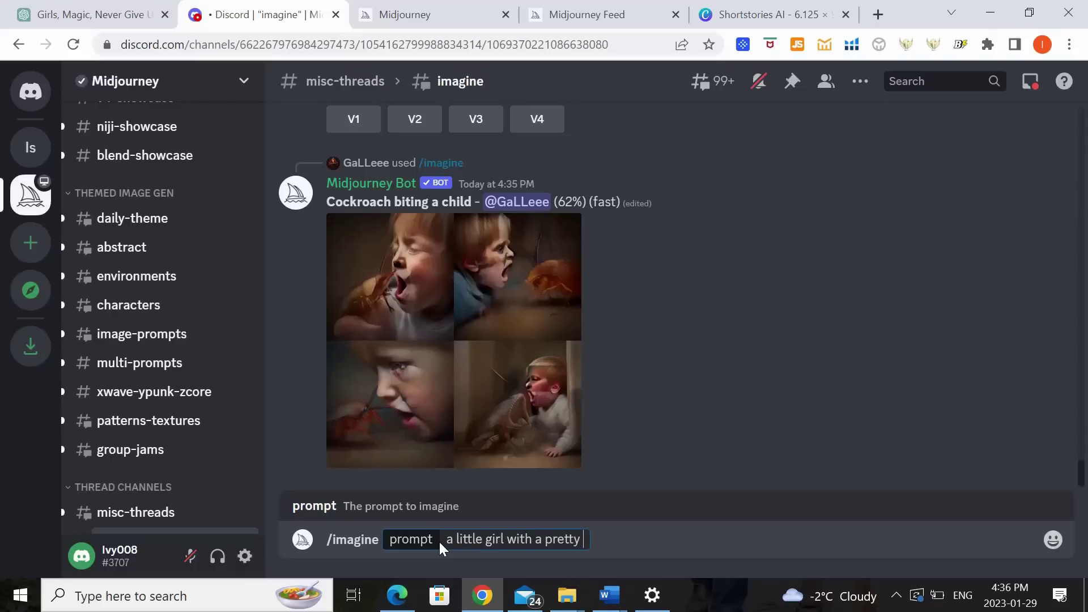
{"action": "type", "text": "dress standing "}
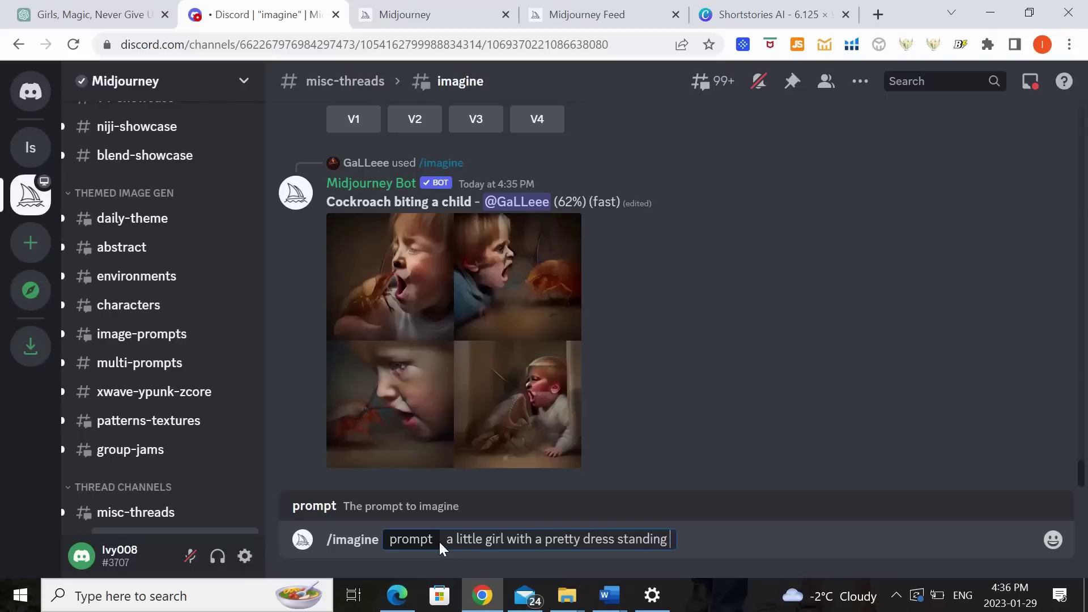
{"action": "type", "text": "in front of "}
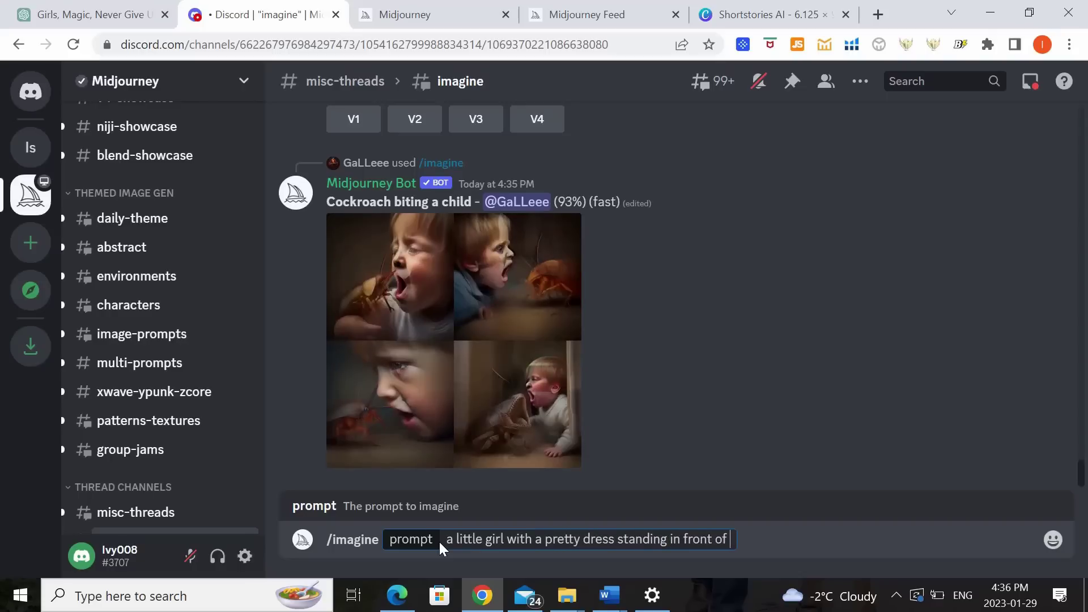
{"action": "type", "text": "a magical fac"}
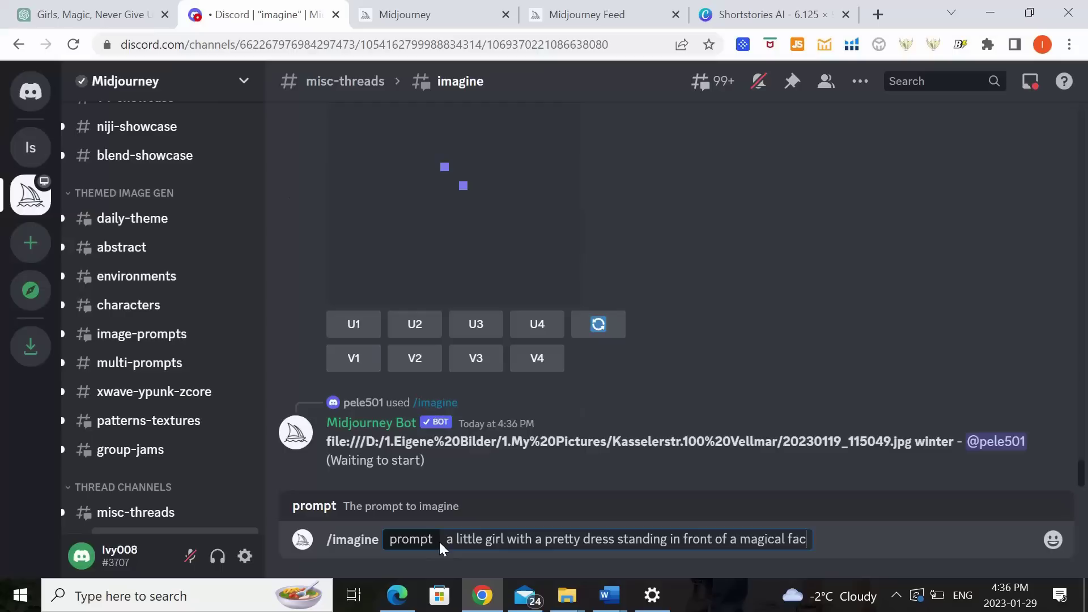
{"action": "type", "text": "tory"}
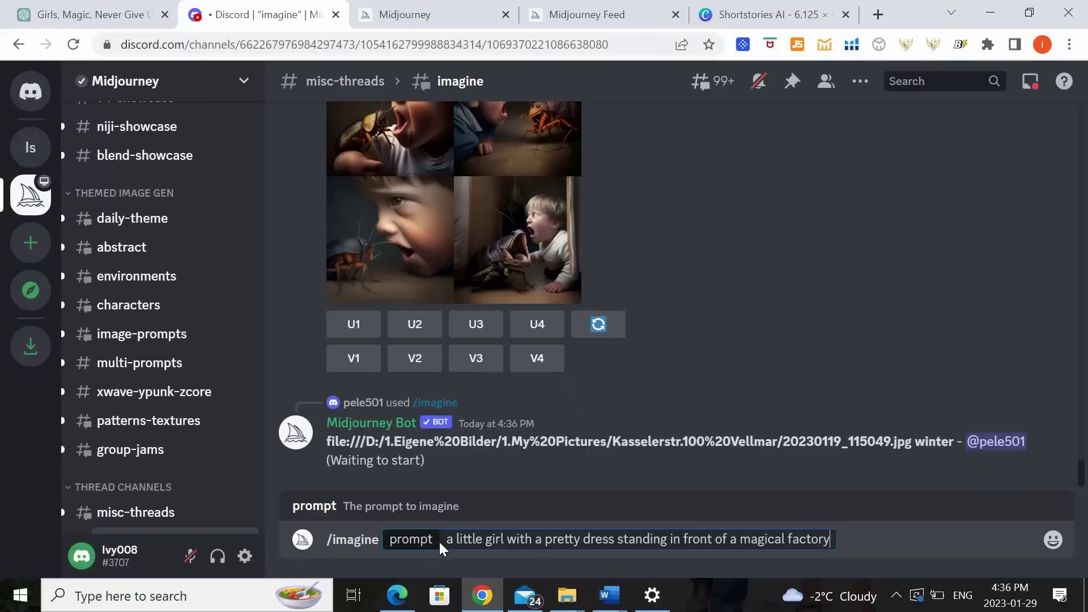
{"action": "left_click", "coordinate": [733, 540]}
{"action": "type", "text": "colo"}
{"action": "type", "text": "rful"}
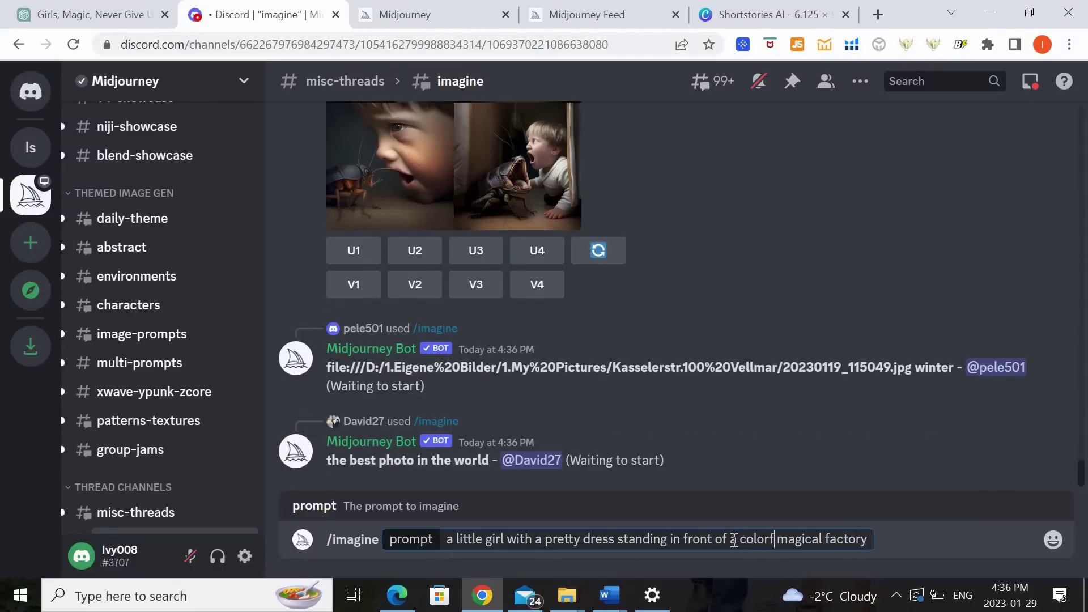
{"action": "left_click", "coordinate": [881, 538]}
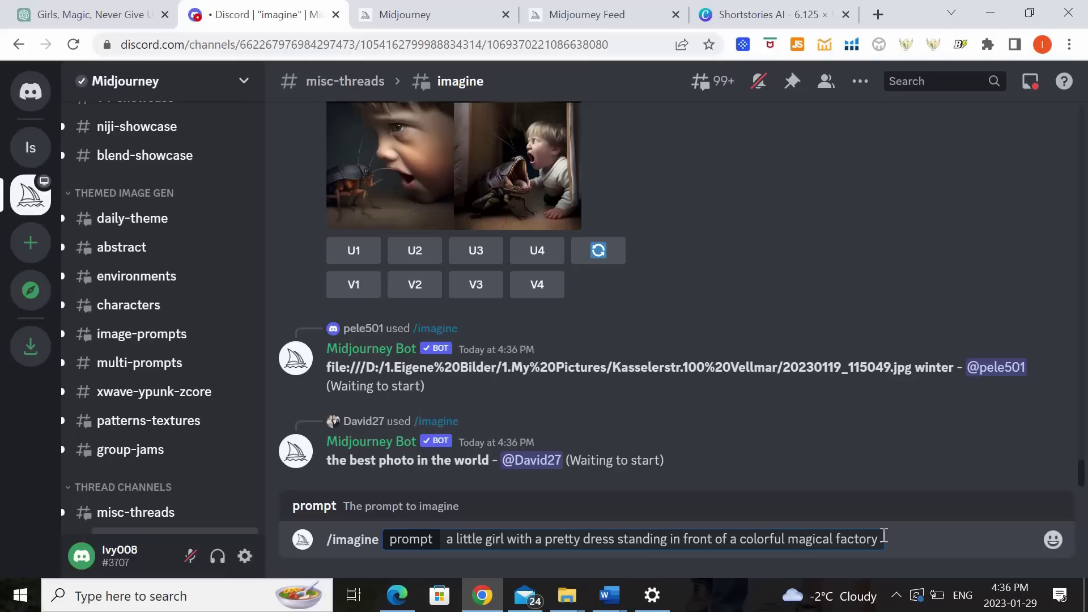
{"action": "type", "text": "in an enchanted fo"}
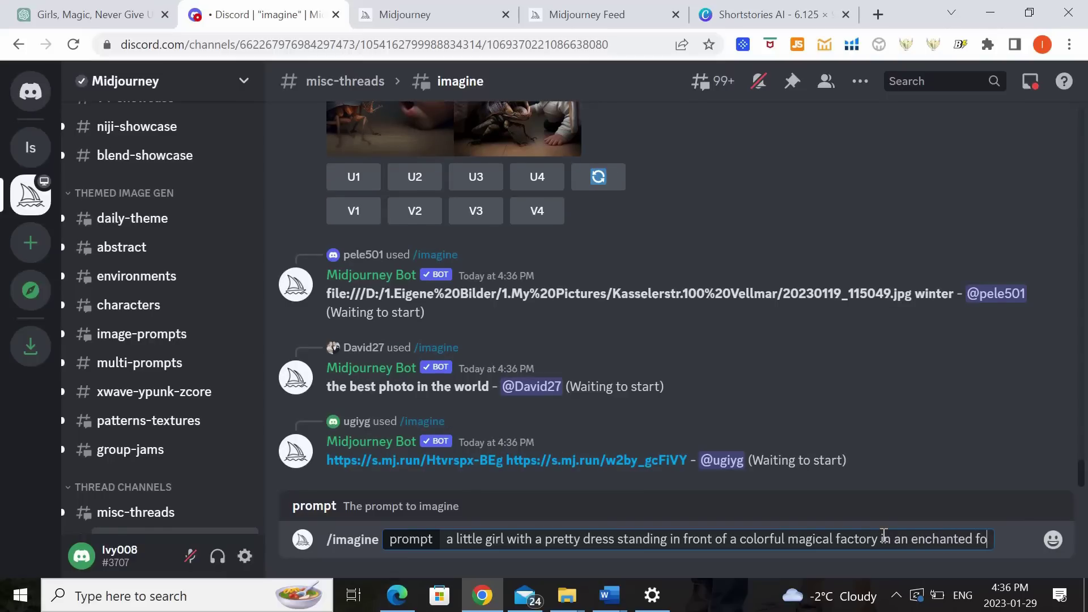
{"action": "type", "text": "rest,"}
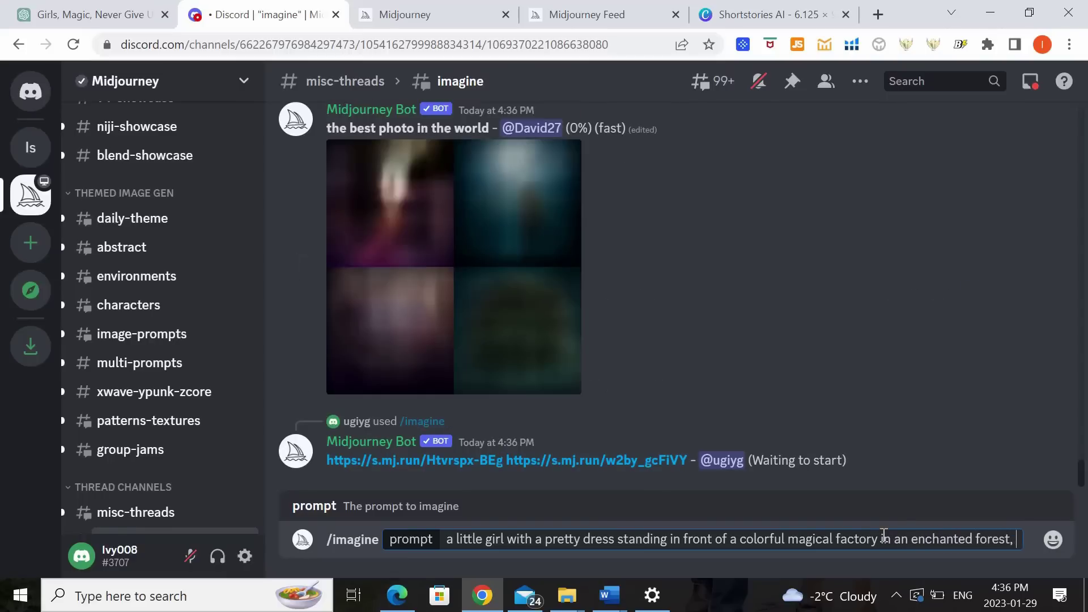
{"action": "key", "text": "BackSpace"}
{"action": "key", "text": "BackSpace"}
- Append the aspect ratio --ar 3:2 to the end of the prompt
{"action": "type", "text": "--"}
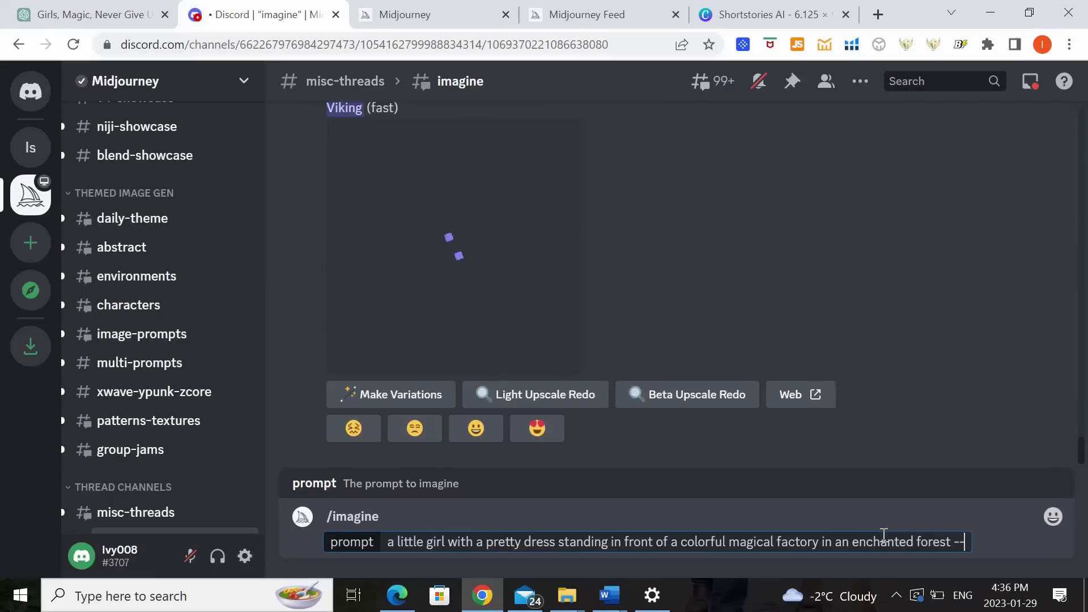
{"action": "type", "text": "ar"}
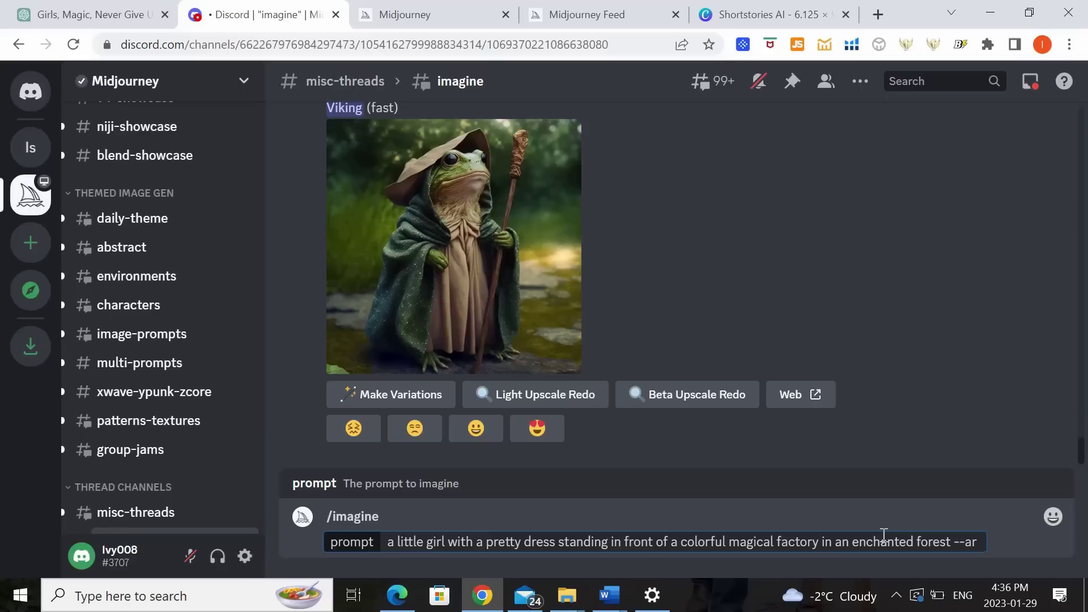
{"action": "type", "text": " 3:2"}
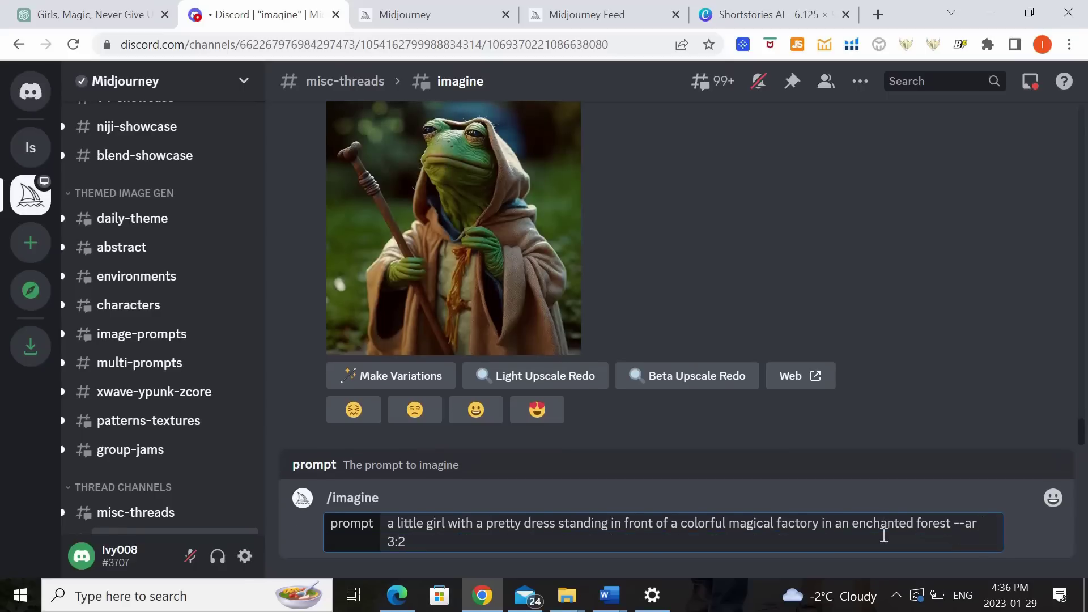
{"action": "key", "text": "BackSpace"}
{"action": "key", "text": "BackSpace"}
{"action": "key", "text": "BackSpace"}
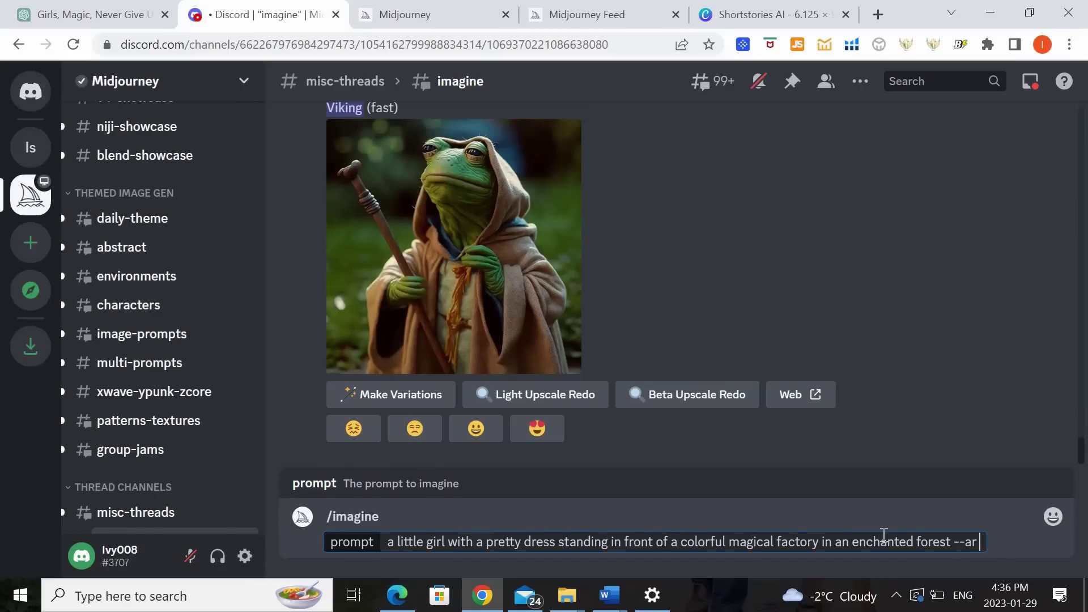
{"action": "type", "text": "2:3"}
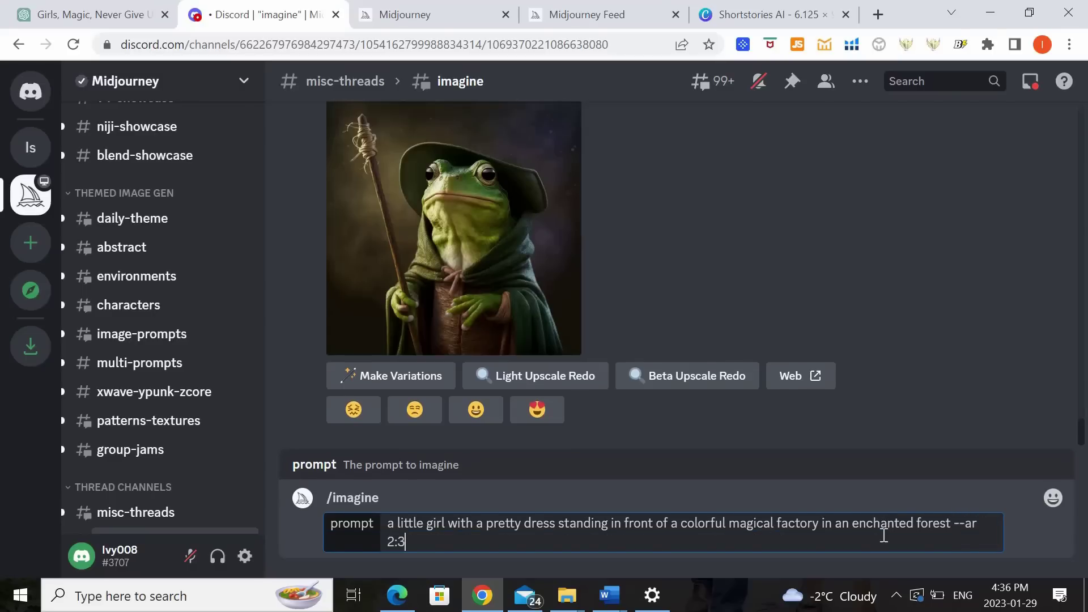
{"action": "key", "text": "BackSpace"}
{"action": "key", "text": "BackSpace"}
{"action": "key", "text": "BackSpace"}
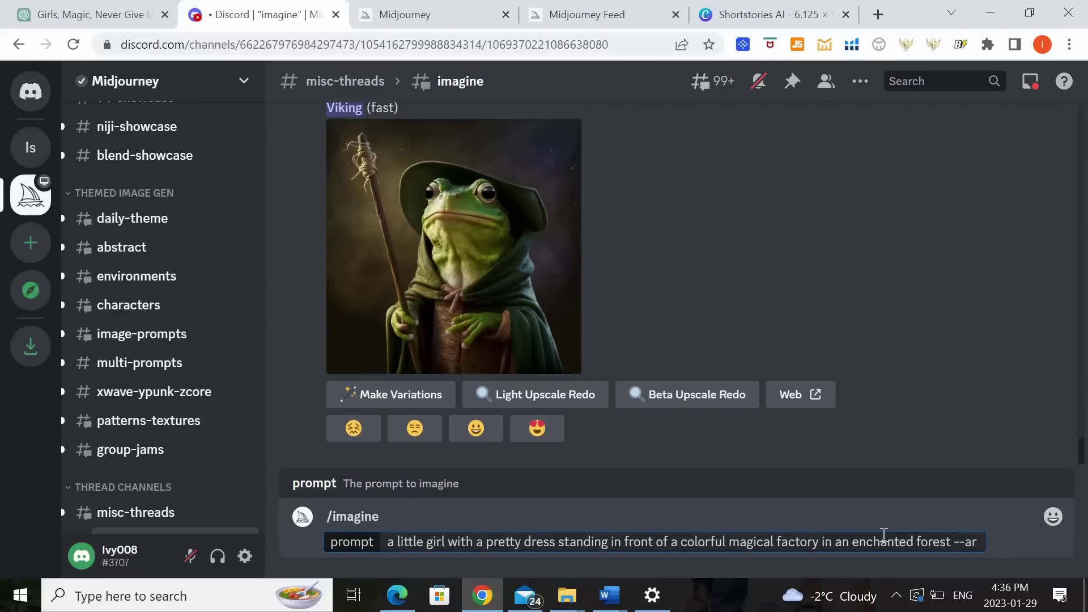
{"action": "type", "text": "32"}
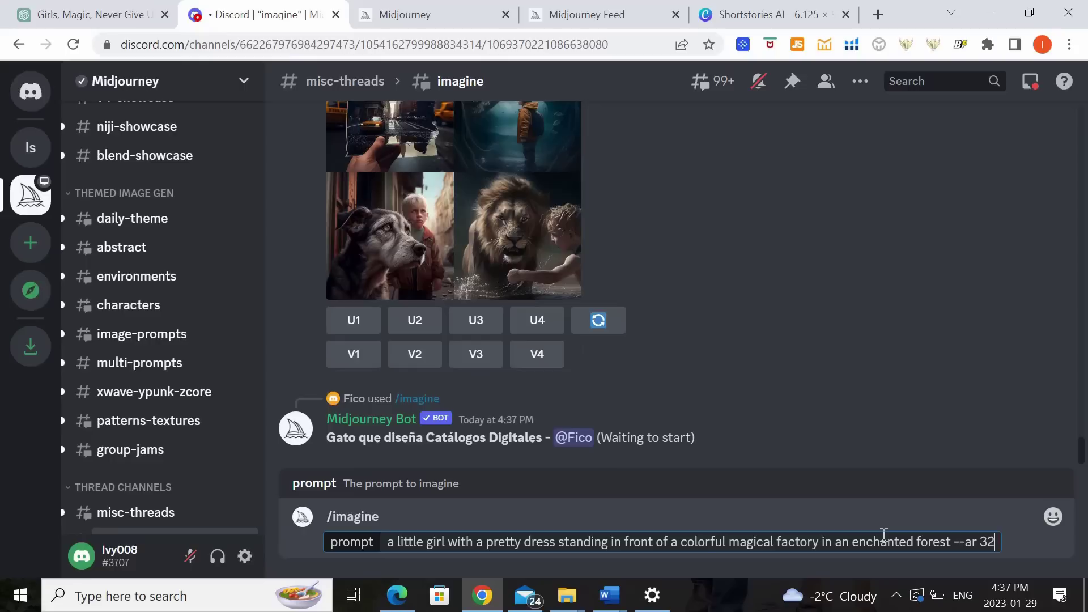
{"action": "key", "text": "BackSpace"}
{"action": "type", "text": ":2"}
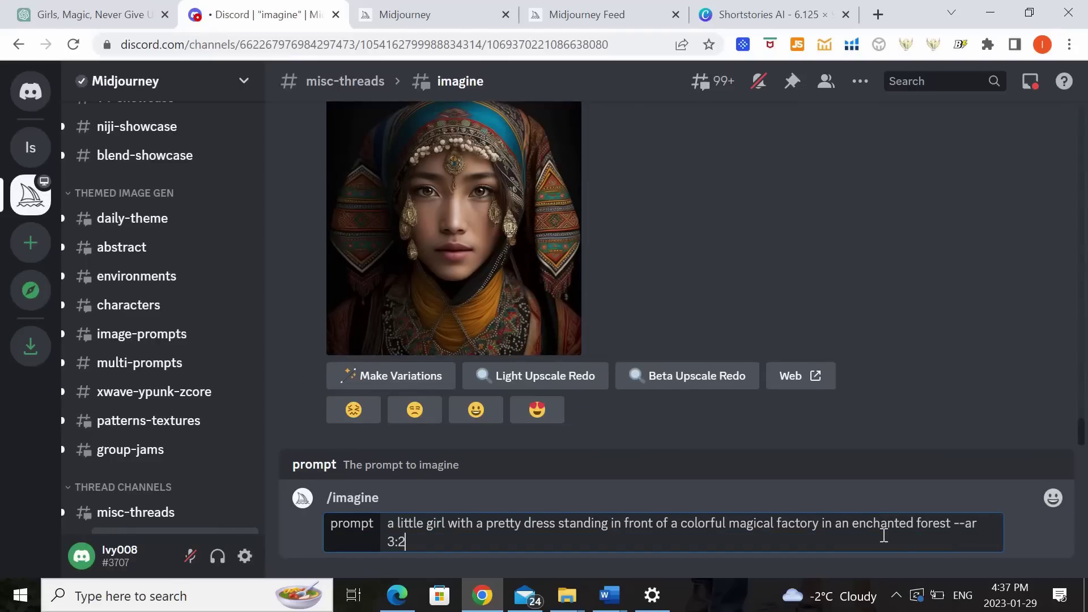
{"action": "key", "text": "Return"}
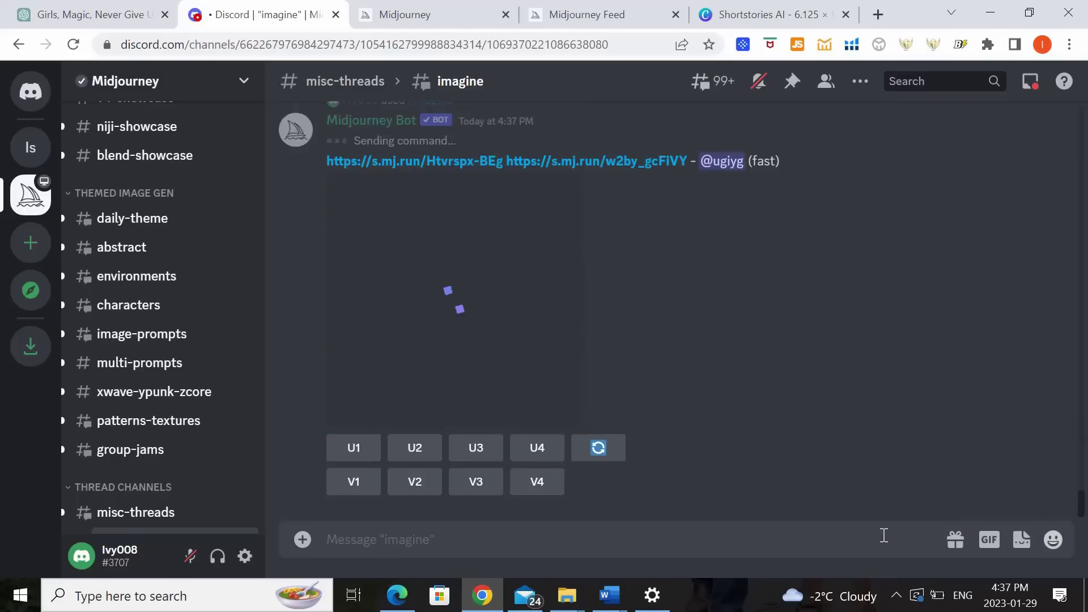
{"action": "scroll", "coordinate": [1082, 504], "scroll_direction": "up", "scroll_amount": 1}
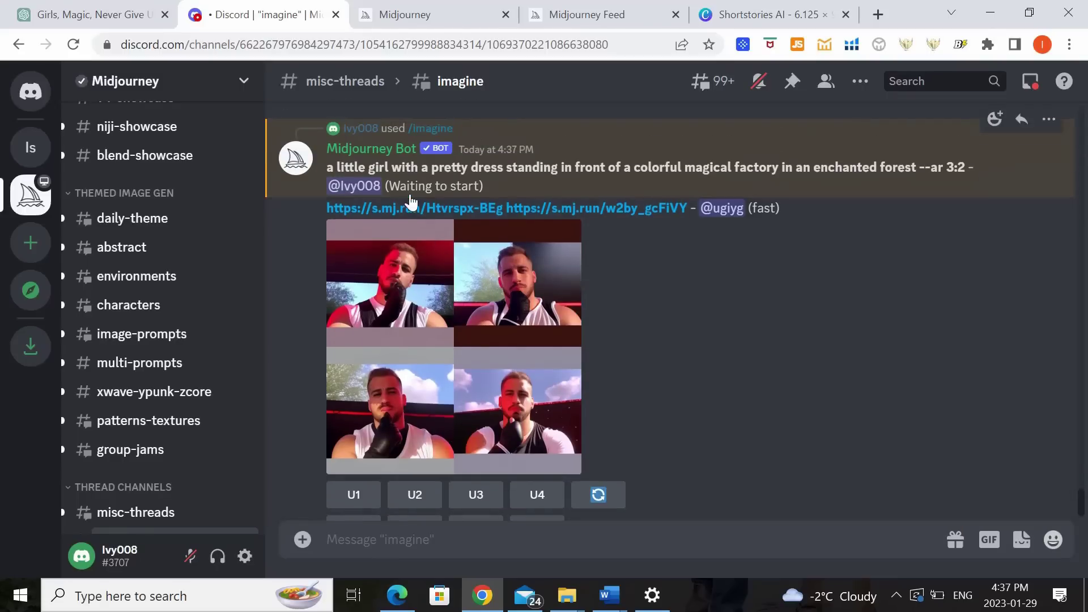
{"action": "left_click_drag", "start_coordinate": [325, 157], "coordinate": [490, 193]}
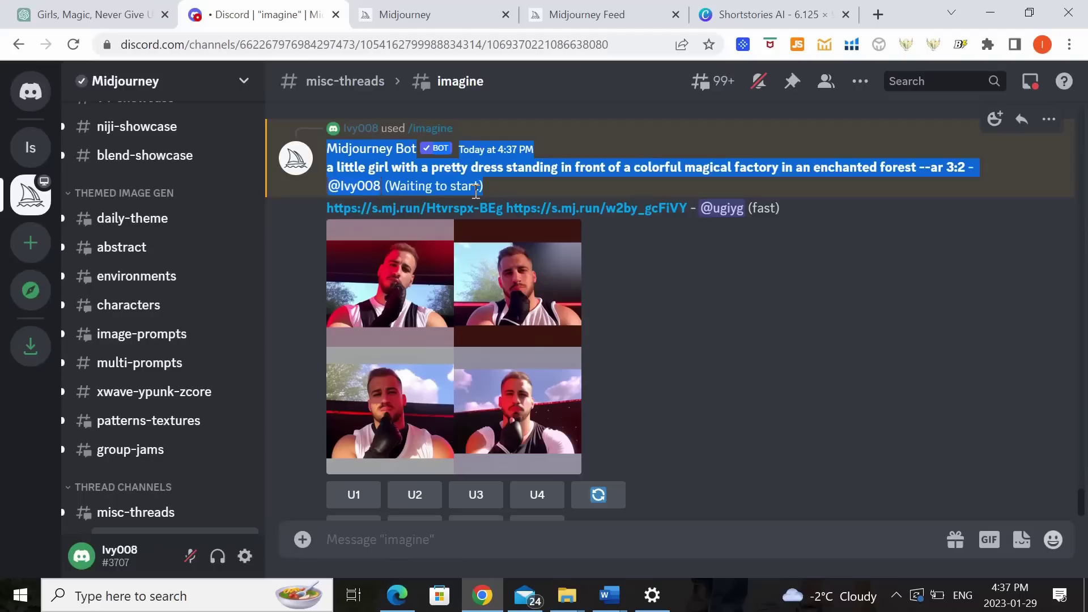
{"action": "left_click", "coordinate": [541, 188]}
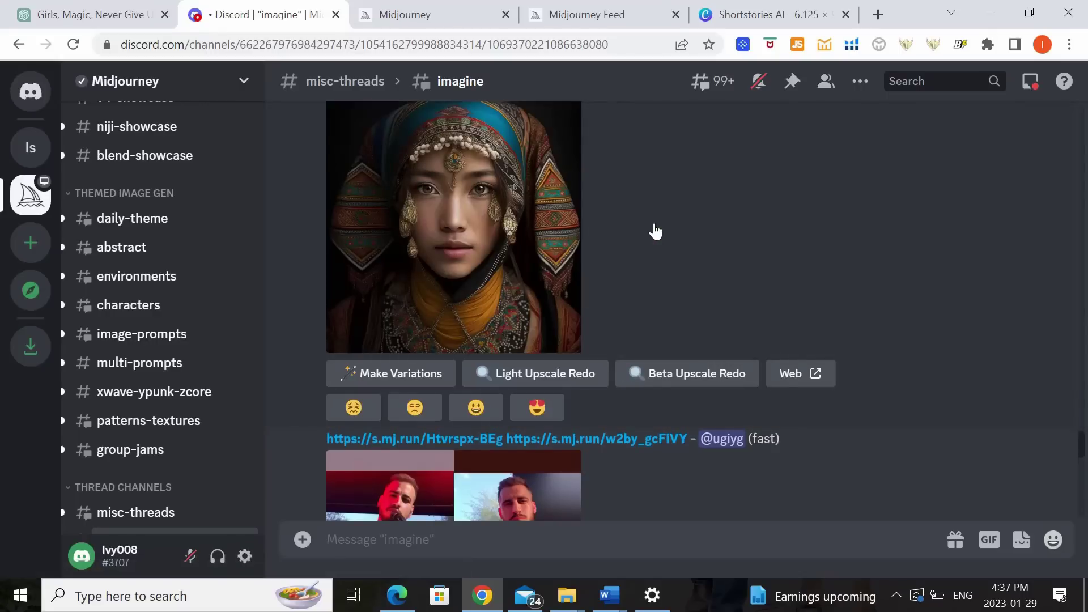
- Preview the little-girl factory grid full-size, then upscale its top-left image with U1
{"action": "scroll", "coordinate": [1076, 445], "scroll_direction": "up", "scroll_amount": 5}
{"action": "scroll", "coordinate": [1075, 442], "scroll_direction": "down", "scroll_amount": 4}
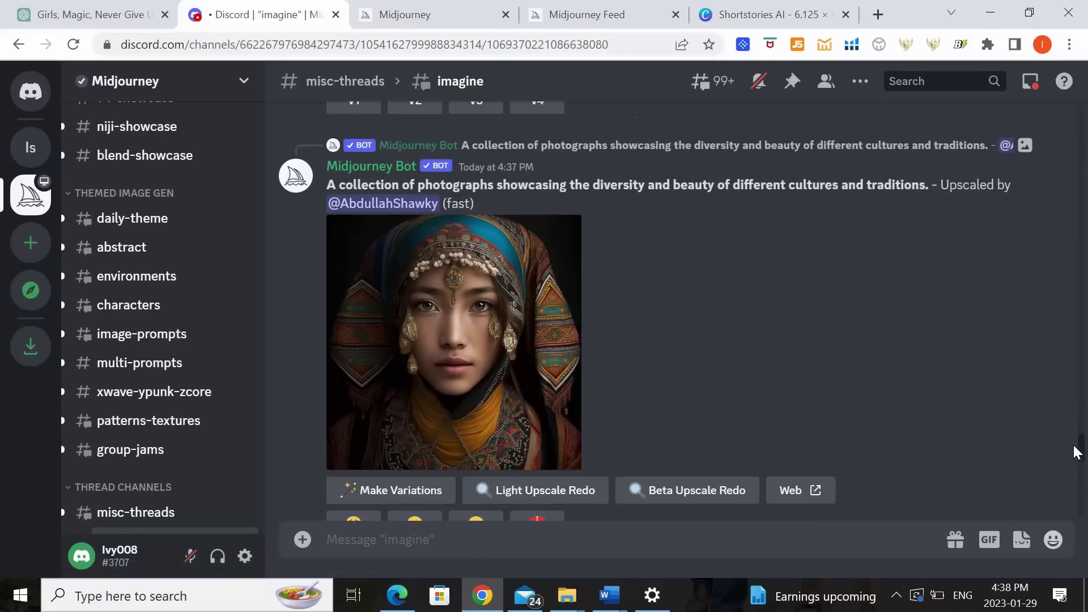
{"action": "left_click_drag", "start_coordinate": [1074, 447], "coordinate": [1076, 487]}
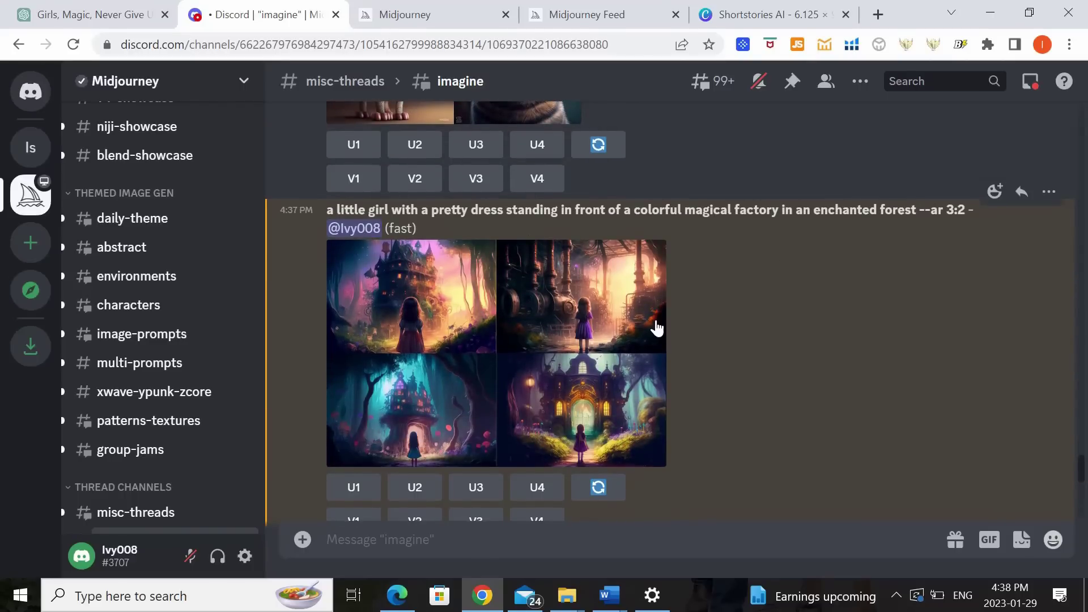
{"action": "left_click", "coordinate": [569, 375]}
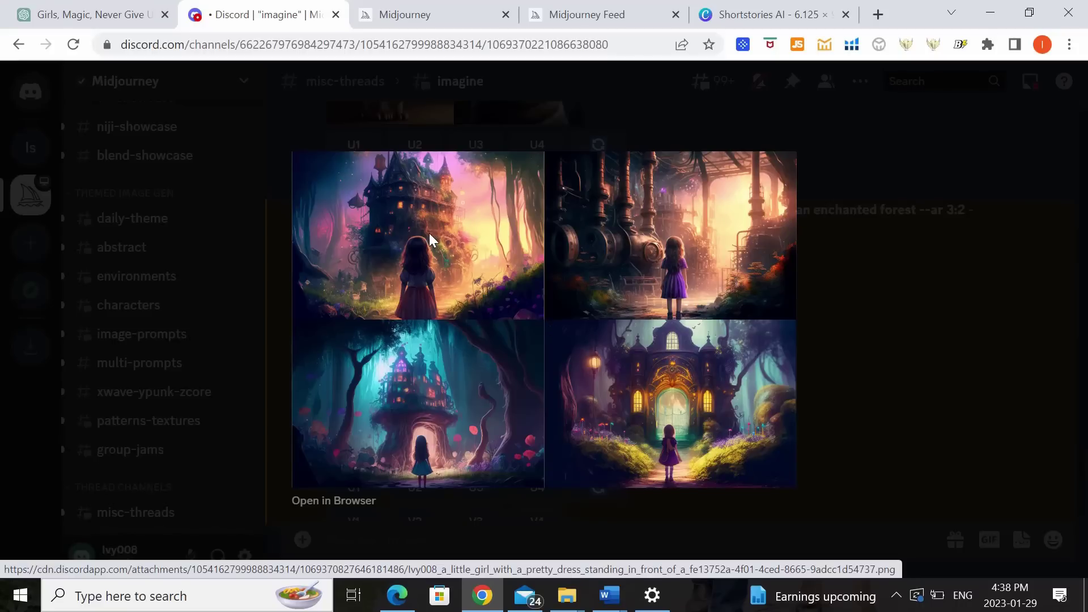
{"action": "left_click", "coordinate": [328, 502]}
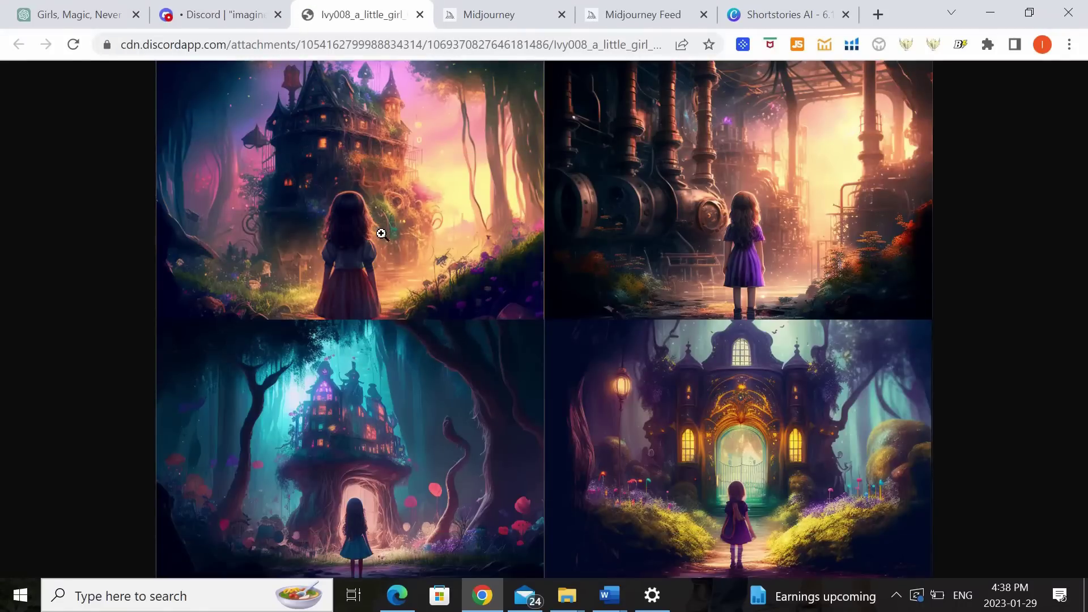
{"action": "key", "text": "ctrl+shift+Tab"}
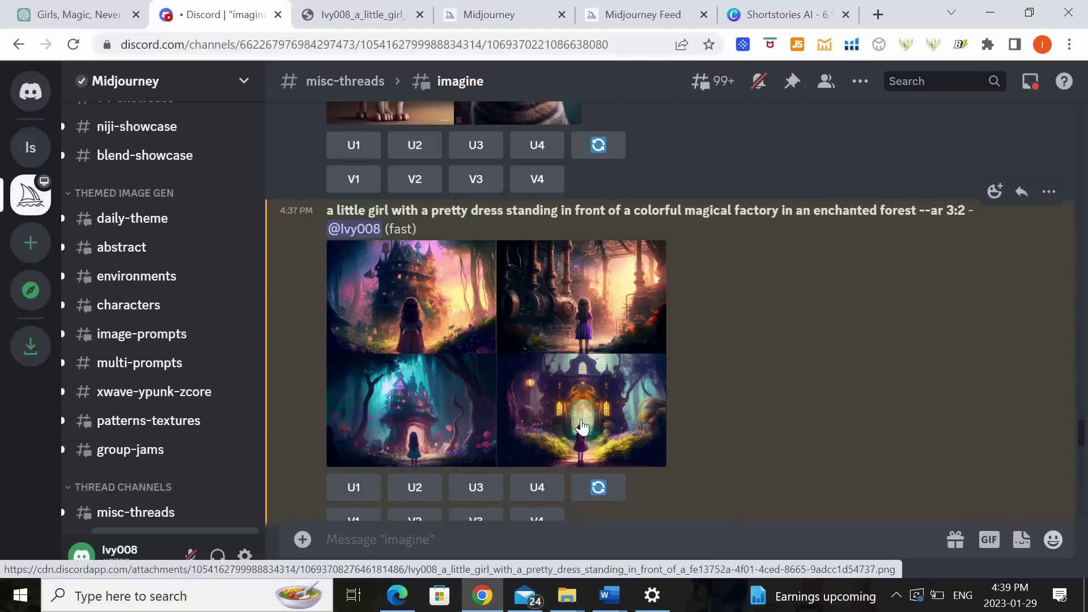
{"action": "left_click", "coordinate": [362, 498]}
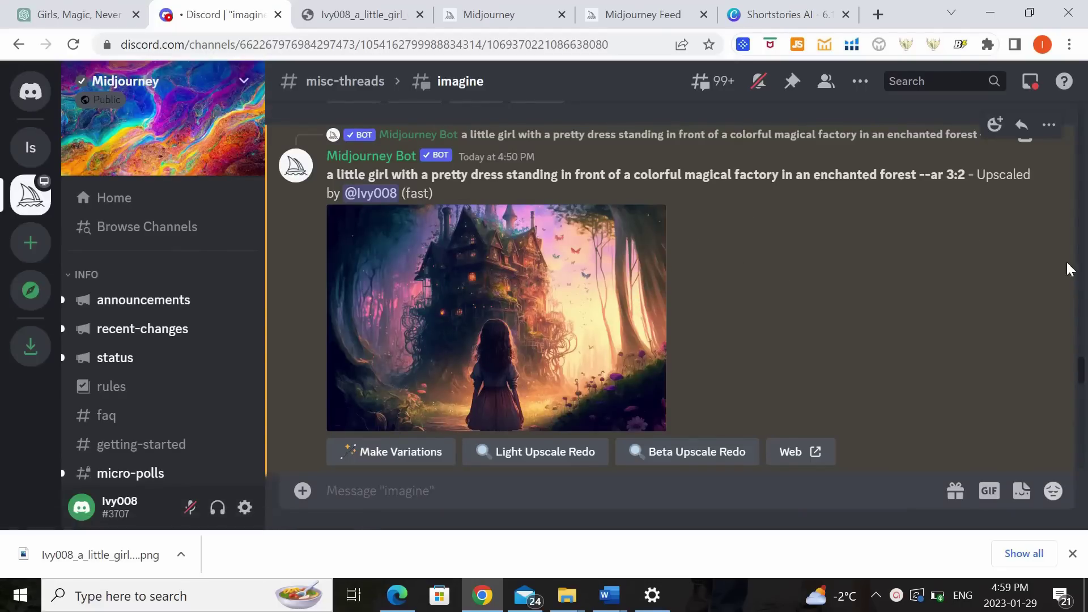
- Save the upscaled girl-and-forest-house image as a PNG in Downloads and return to Canva
{"action": "left_click", "coordinate": [615, 317]}
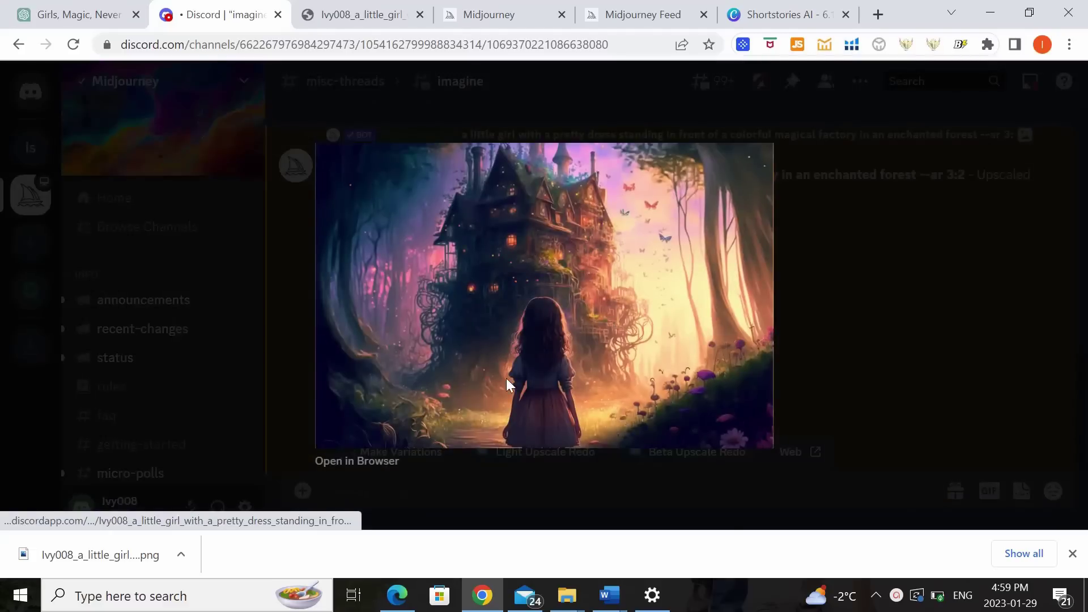
{"action": "left_click", "coordinate": [376, 460]}
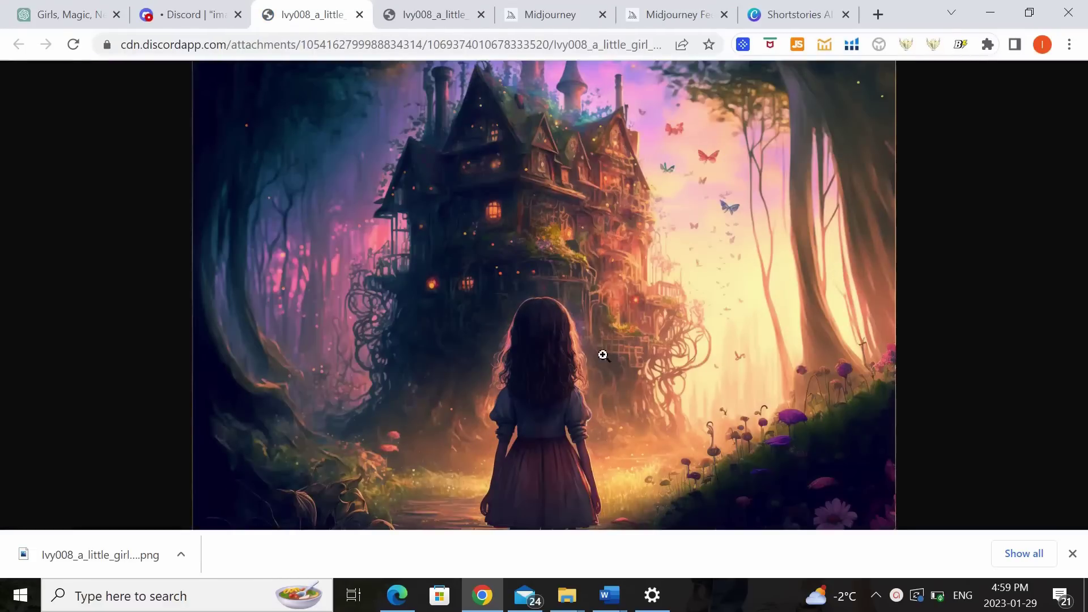
{"action": "left_click", "coordinate": [556, 351]}
{"action": "right_click", "coordinate": [556, 352]}
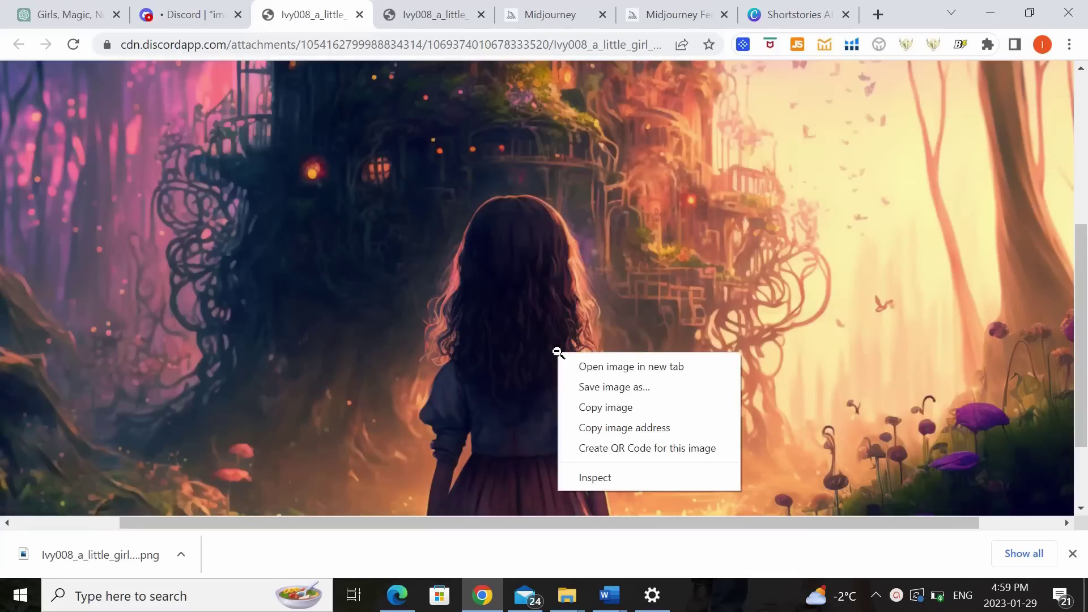
{"action": "left_click", "coordinate": [621, 385]}
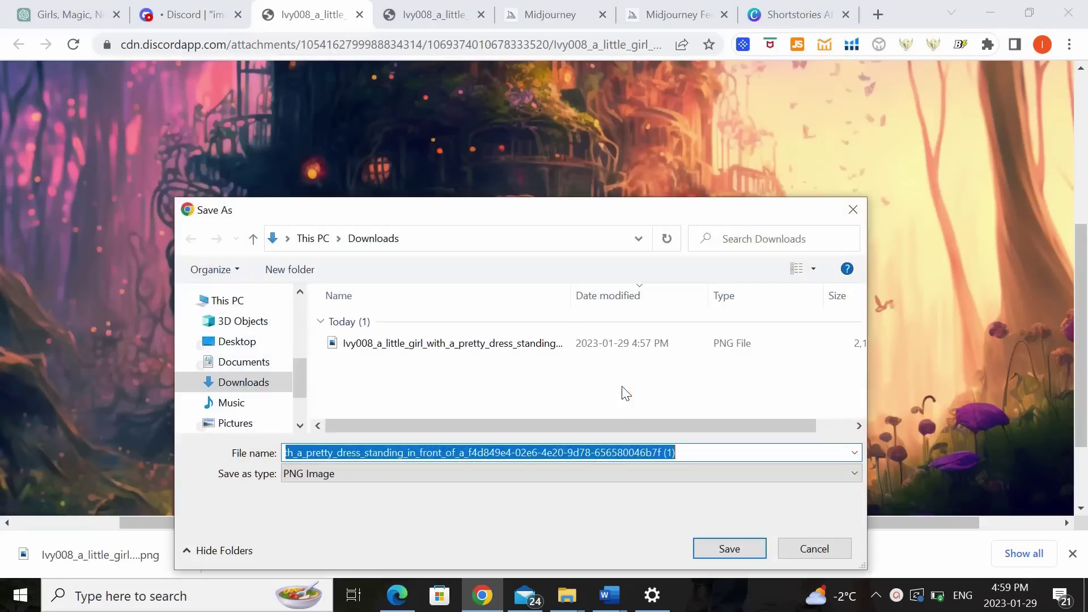
{"action": "left_click", "coordinate": [728, 558]}
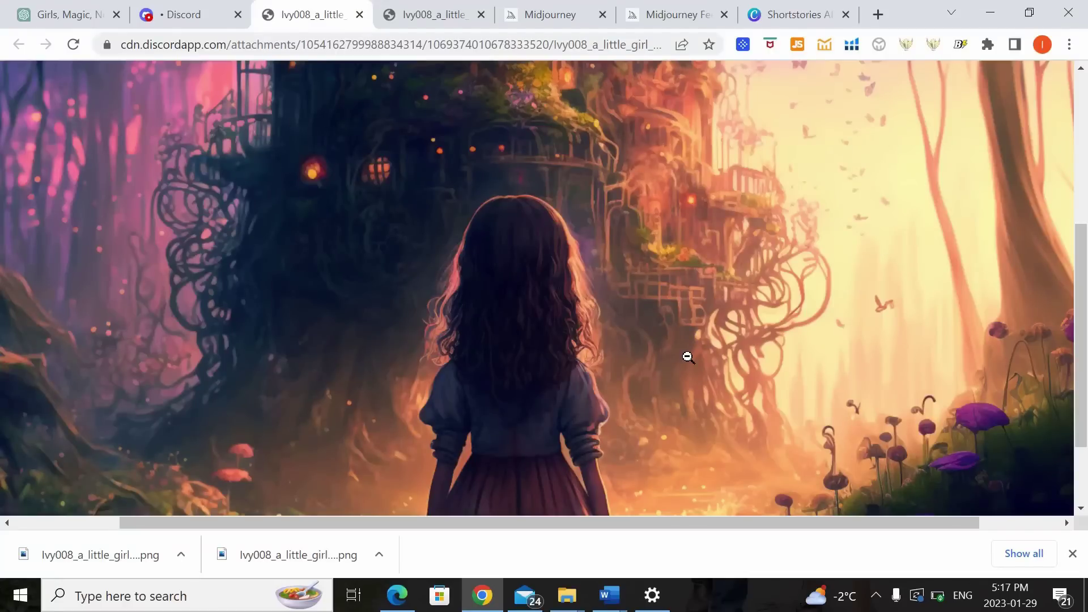
{"action": "left_click", "coordinate": [800, 14]}
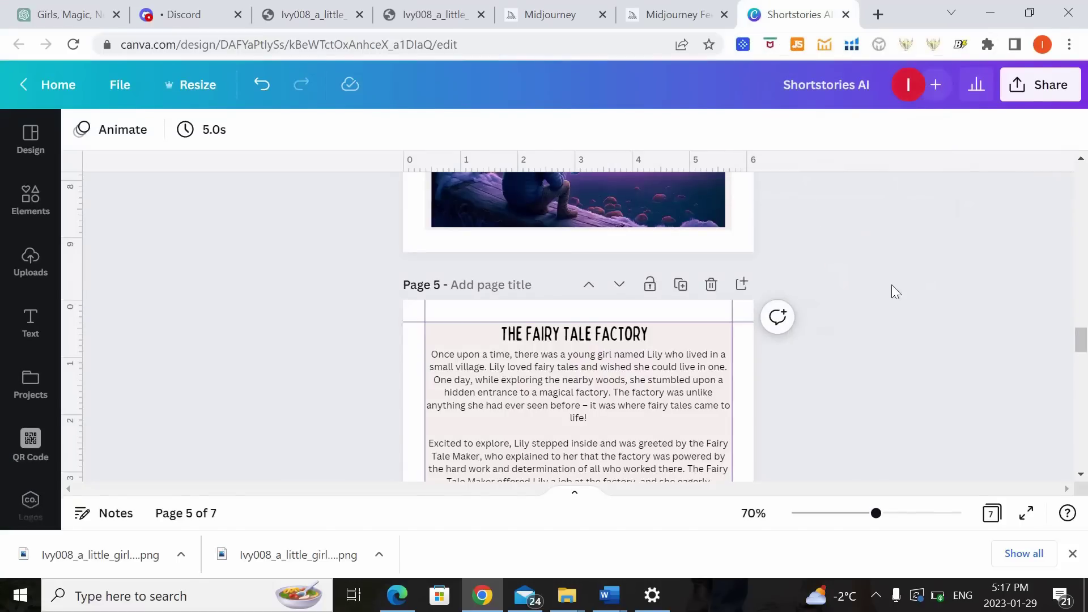
- Check the story text in ChatGPT, then scroll the Canva design down to page 6
{"action": "left_click_drag", "start_coordinate": [1080, 342], "coordinate": [1084, 355]}
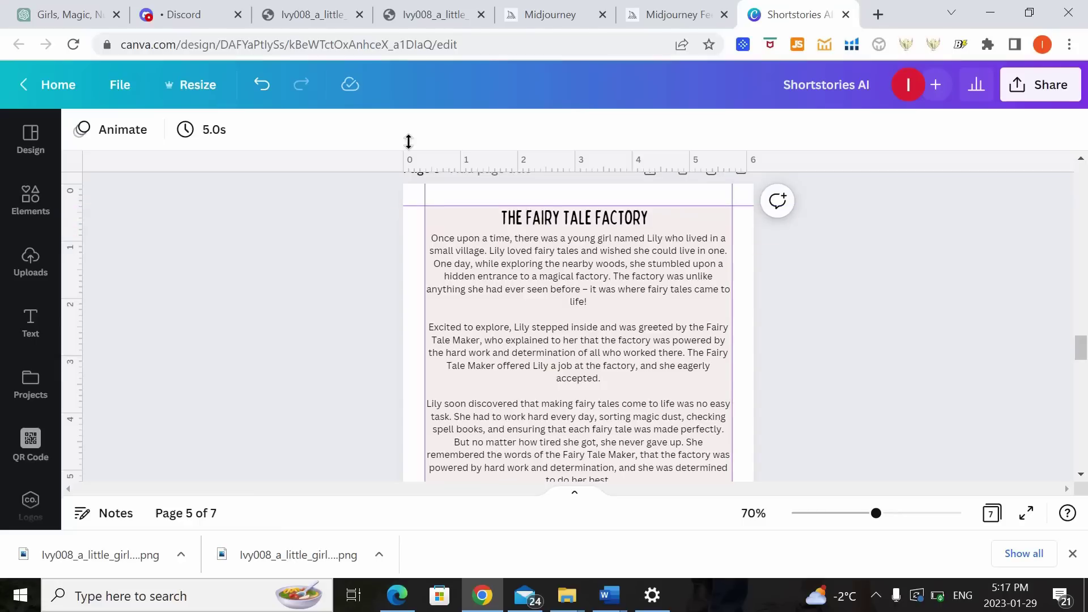
{"action": "left_click", "coordinate": [67, 6]}
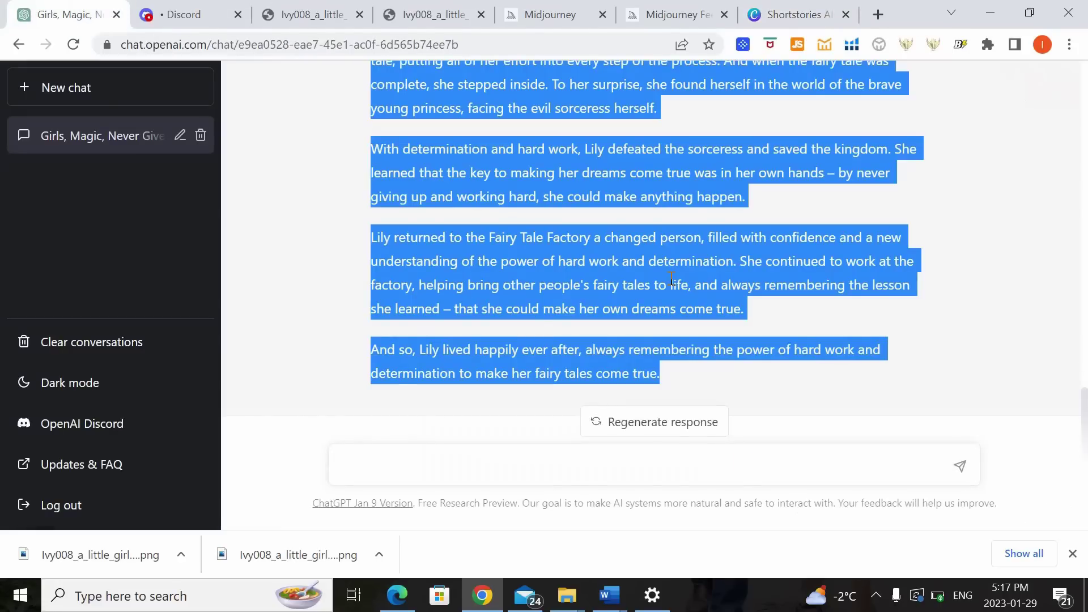
{"action": "left_click", "coordinate": [754, 10]}
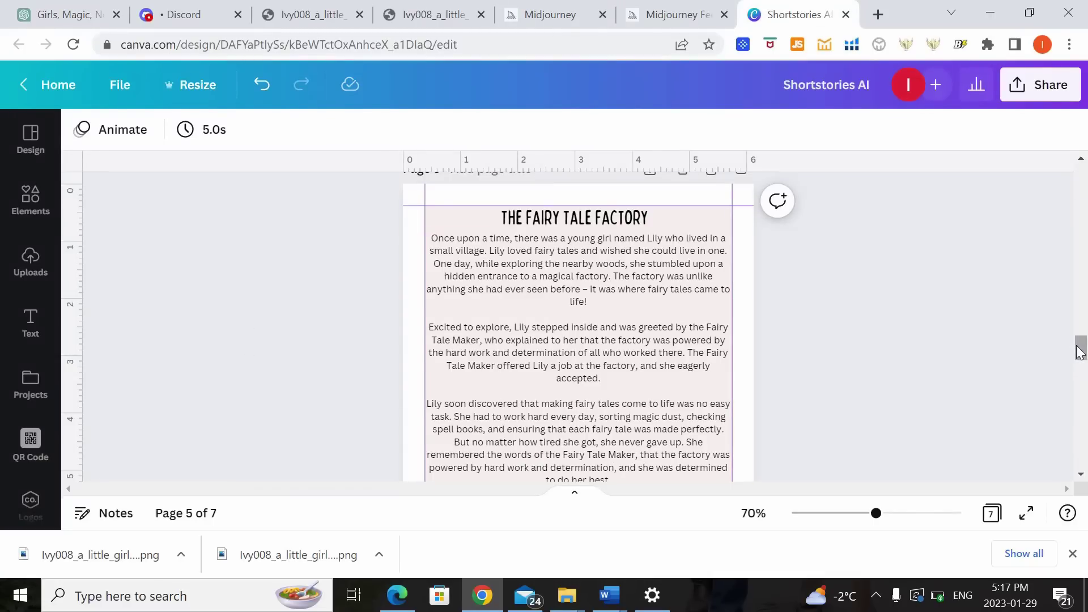
{"action": "left_click_drag", "start_coordinate": [1080, 350], "coordinate": [1080, 405]}
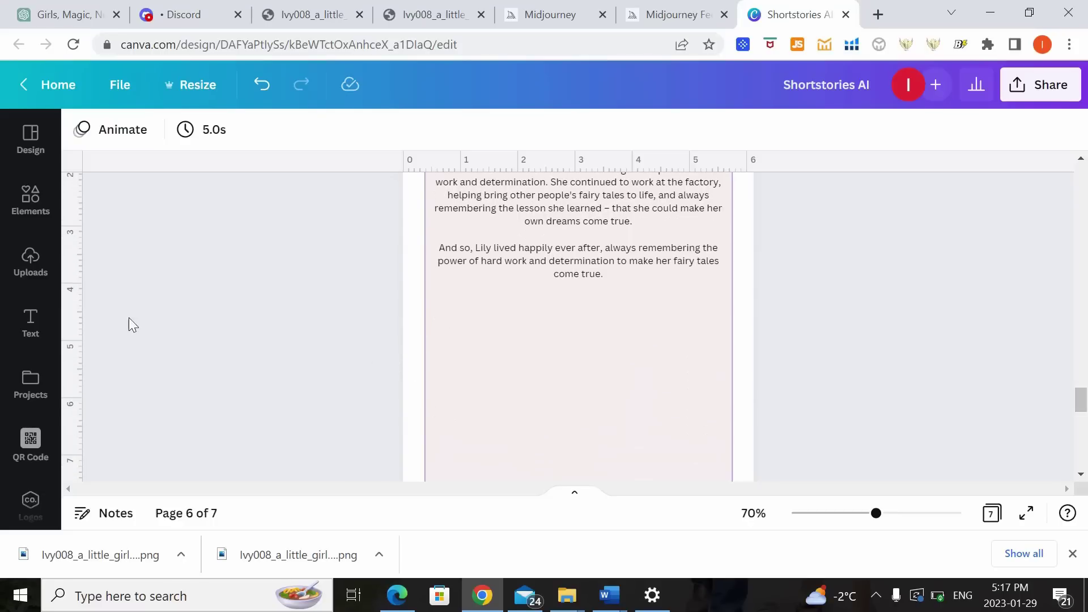
- Upload the downloaded girl-and-forest PNG to Canva's uploads library
{"action": "left_click", "coordinate": [43, 269]}
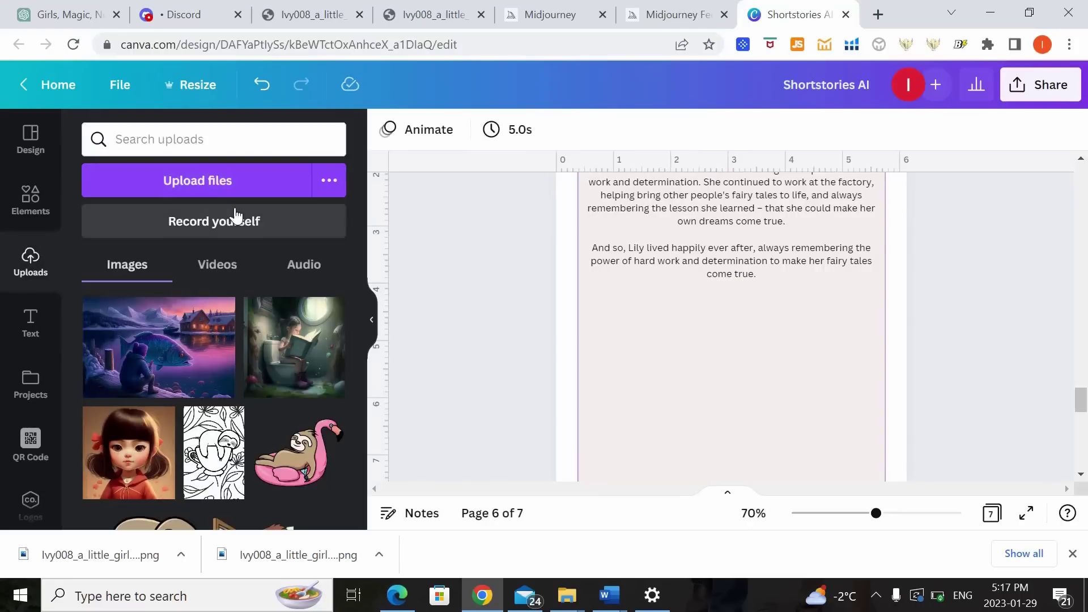
{"action": "left_click", "coordinate": [233, 187]}
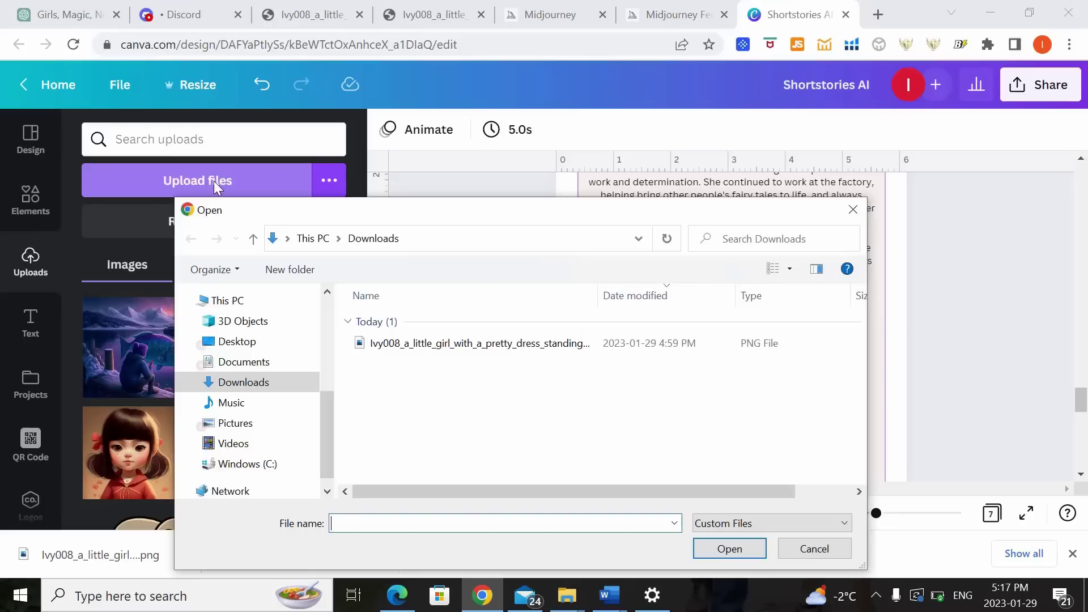
{"action": "left_click", "coordinate": [530, 343]}
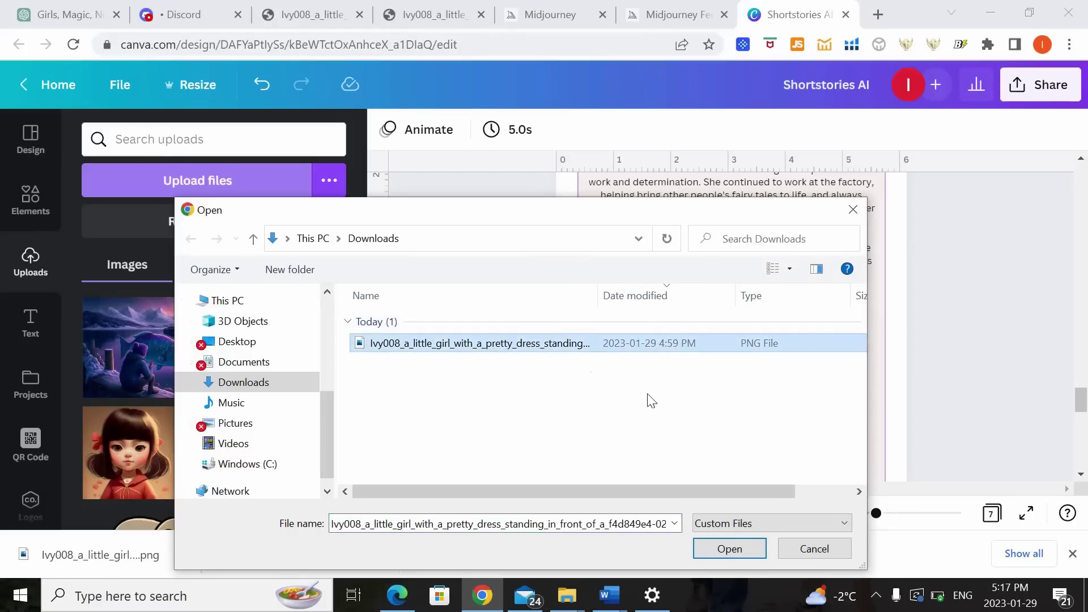
{"action": "left_click", "coordinate": [714, 547]}
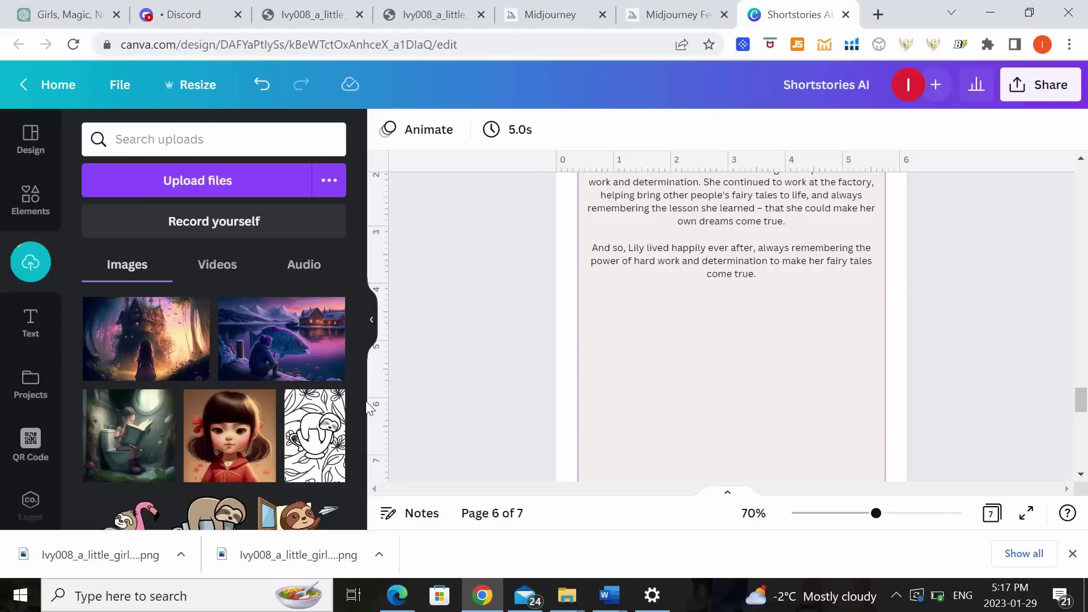
- Add the forest image to page 6, enlarged and centred below the final paragraph
{"action": "left_click", "coordinate": [128, 341]}
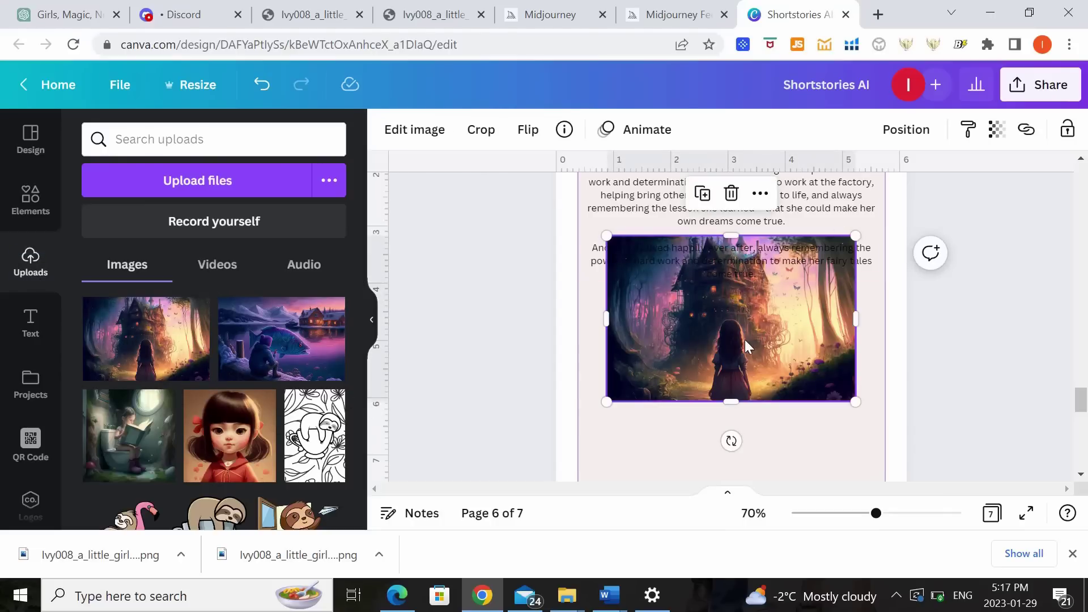
{"action": "left_click_drag", "start_coordinate": [748, 340], "coordinate": [725, 391]}
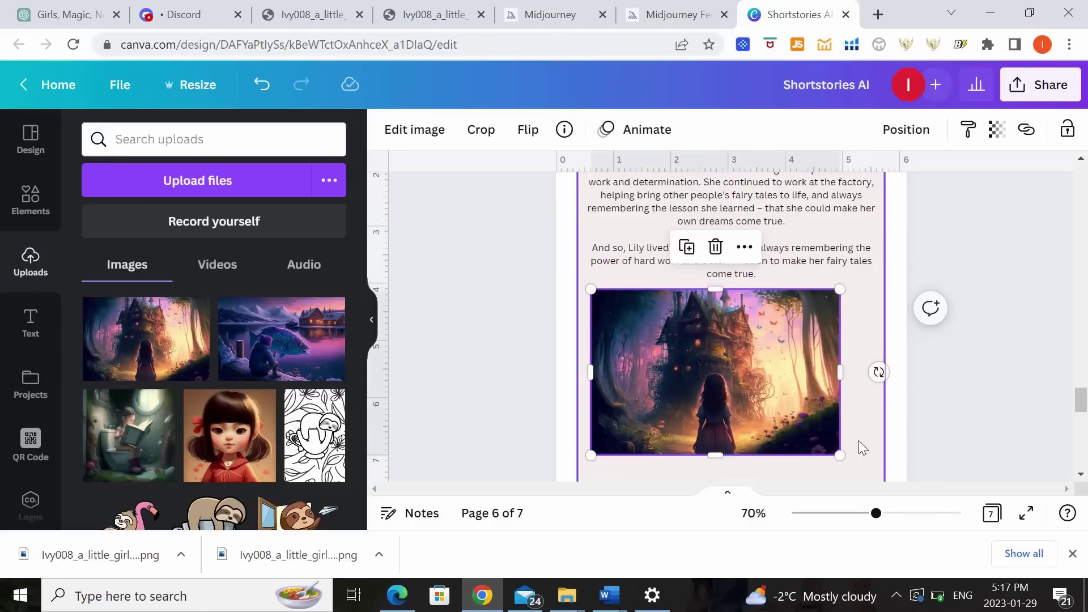
{"action": "left_click_drag", "start_coordinate": [841, 457], "coordinate": [871, 500]}
{"action": "mouse_move", "coordinate": [791, 379]}
{"action": "left_mouse_down"}
{"action": "mouse_move", "coordinate": [787, 400]}
{"action": "mouse_move", "coordinate": [786, 390]}
{"action": "left_mouse_up"}
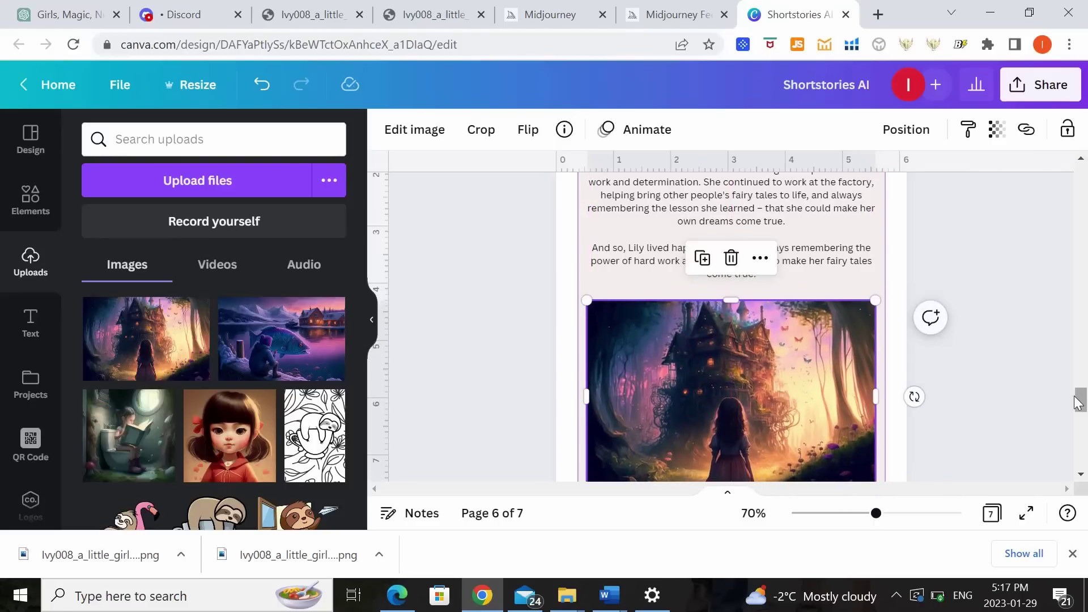
{"action": "scroll", "coordinate": [1065, 396], "scroll_direction": "down", "scroll_amount": 2}
- Switch to the page-grid view to see all seven storybook pages as thumbnails
{"action": "left_click", "coordinate": [990, 513]}
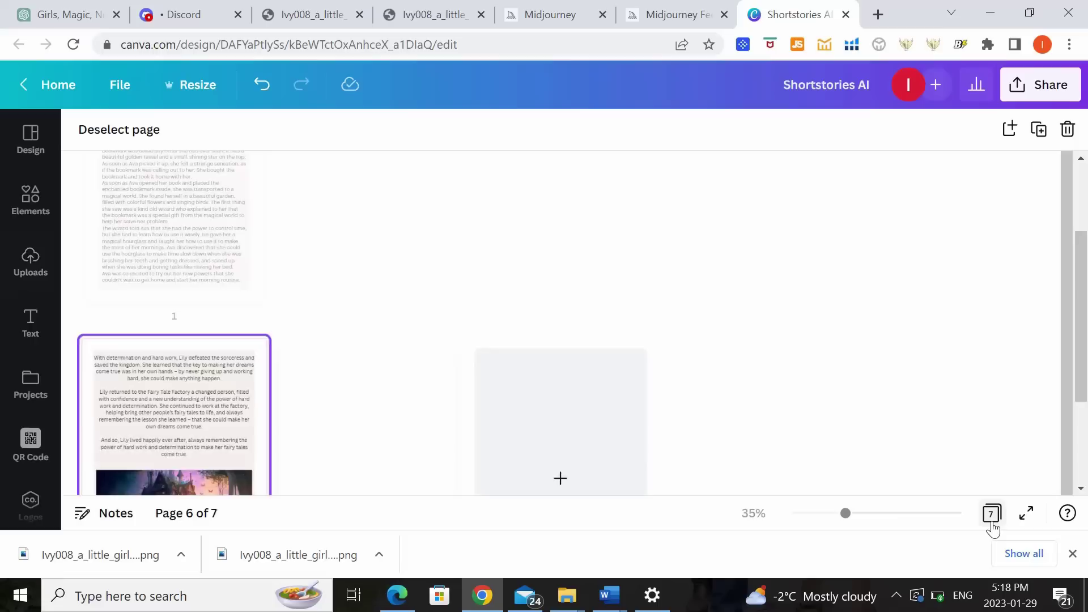
{"action": "left_click_drag", "start_coordinate": [1086, 363], "coordinate": [1083, 439]}
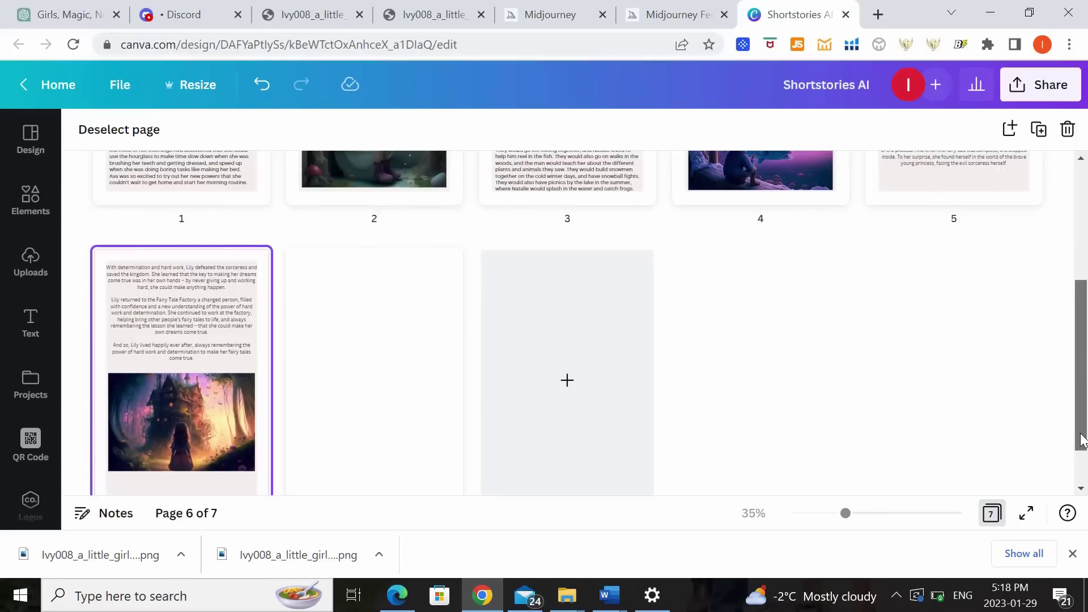